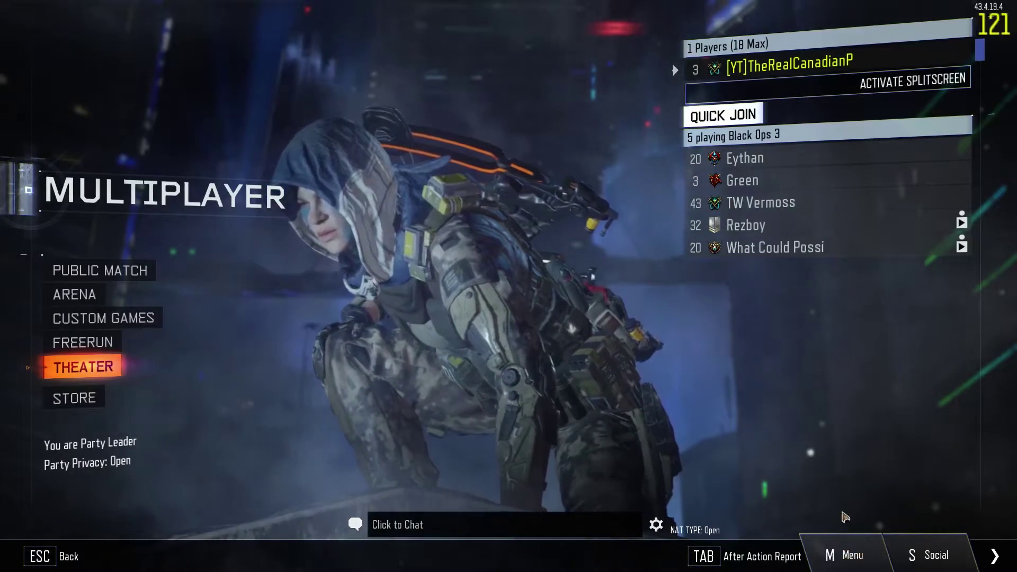
- Open the game's graphics settings
click(844, 555)
click(570, 90)
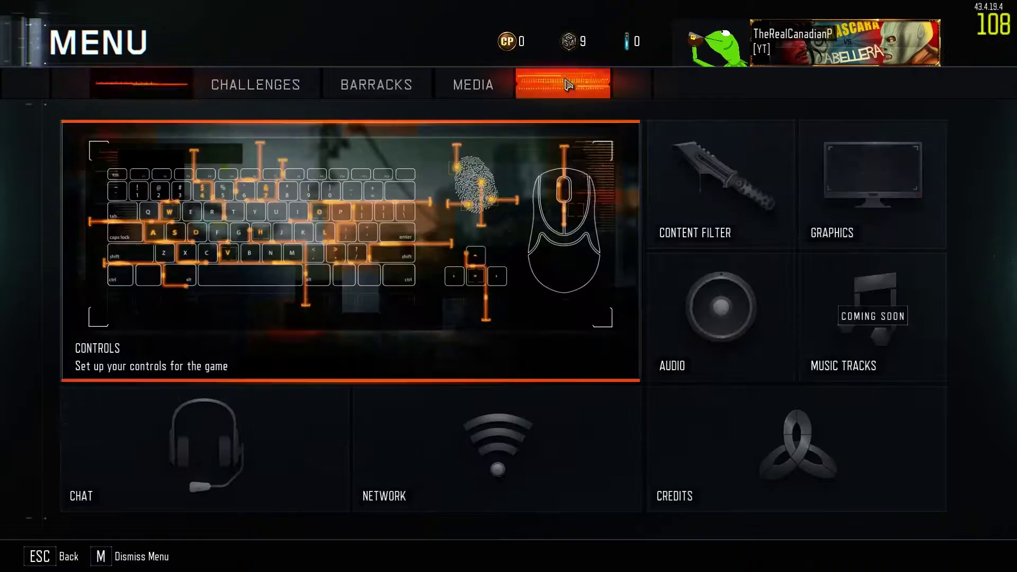
click(837, 164)
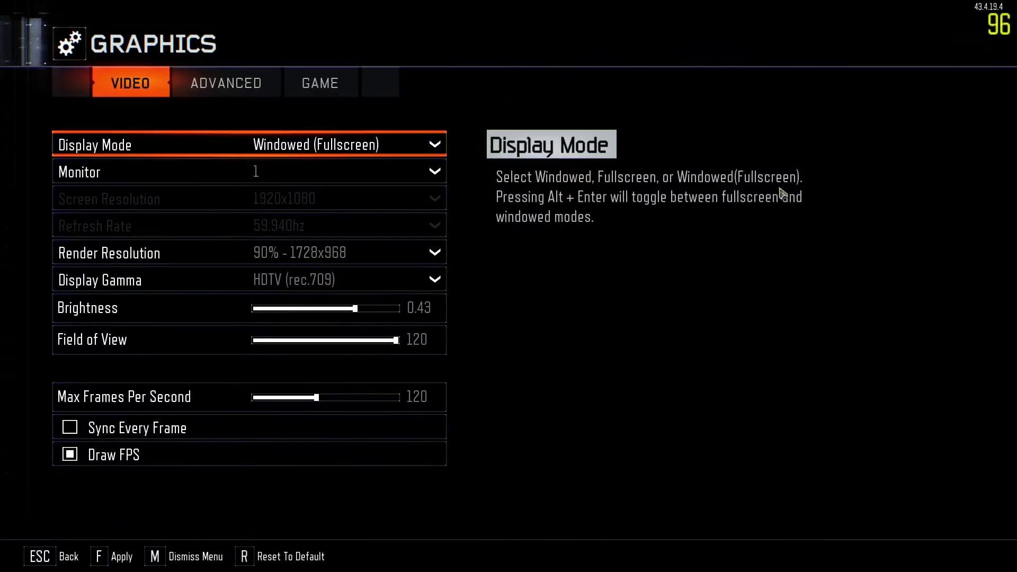
- Set Display Mode to Windowed (Fullscreen) and apply the settings
click(325, 146)
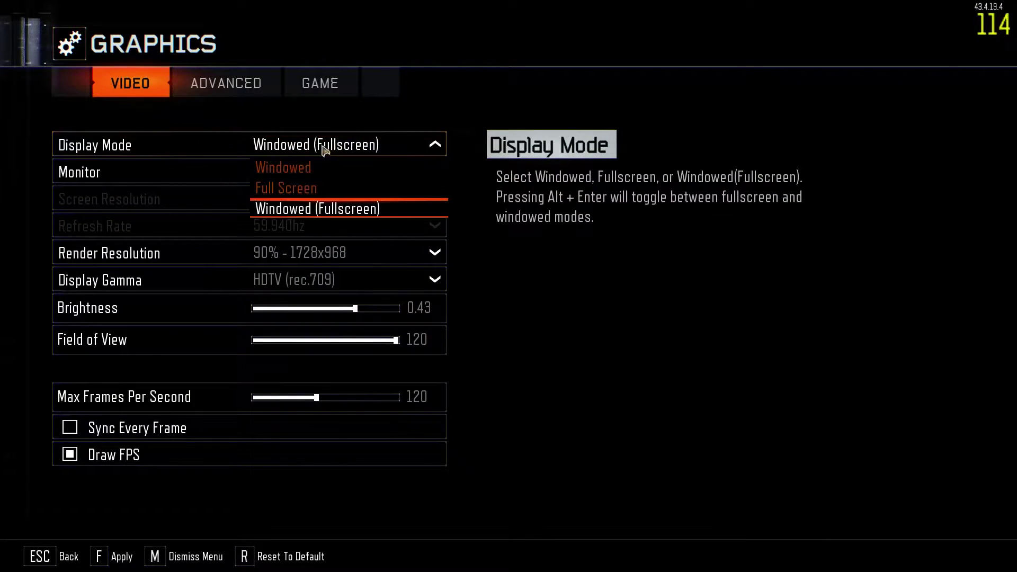
click(311, 209)
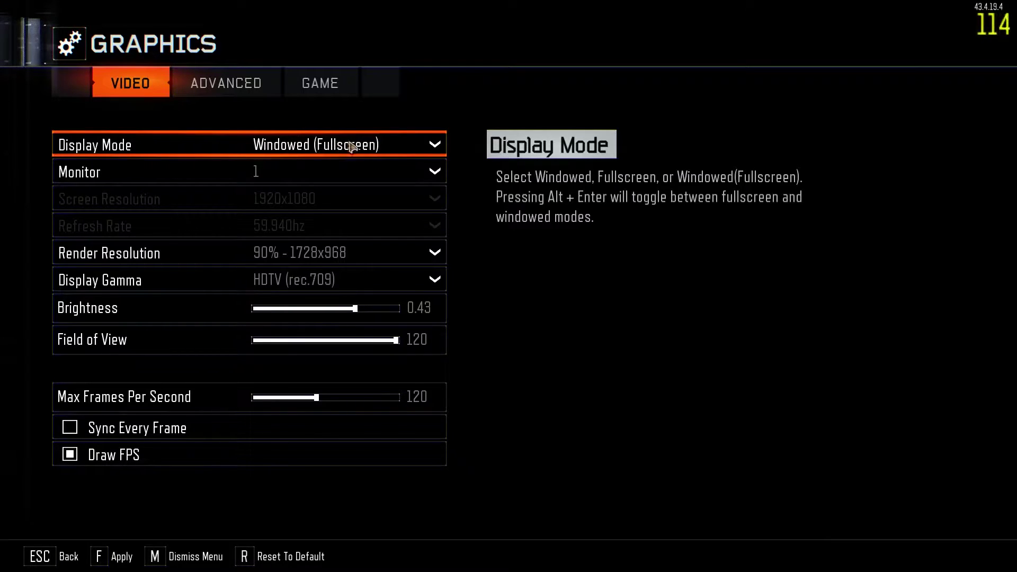
key(f)
click(361, 211)
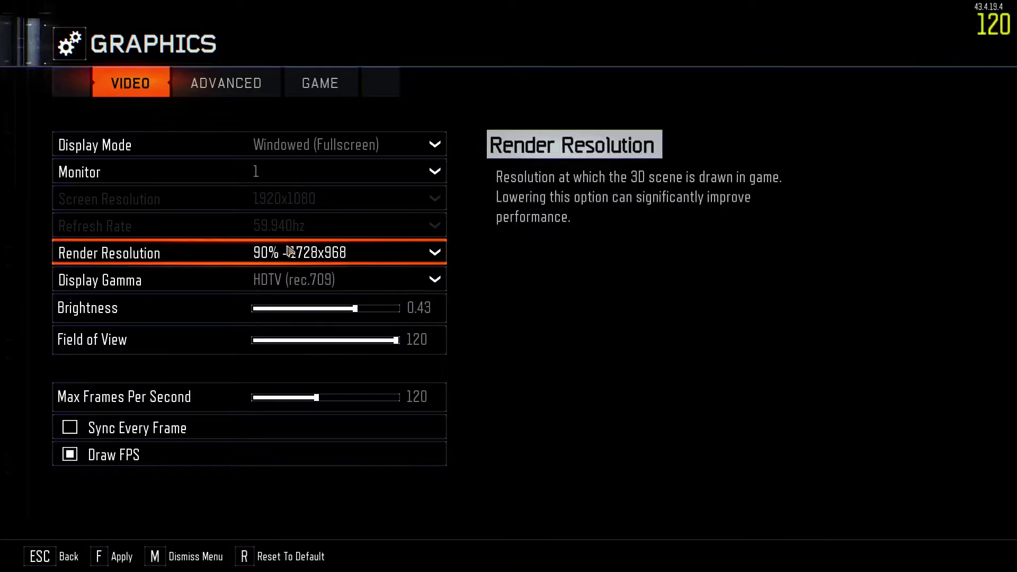
- Keep Render Resolution at 90% - 1728x968 and set Field of View to 120
click(289, 252)
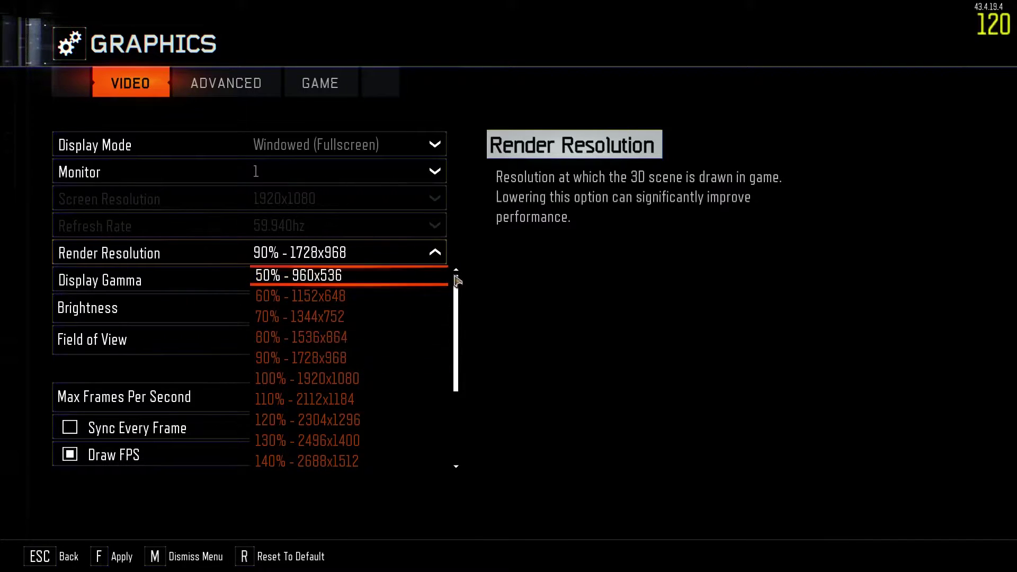
click(428, 259)
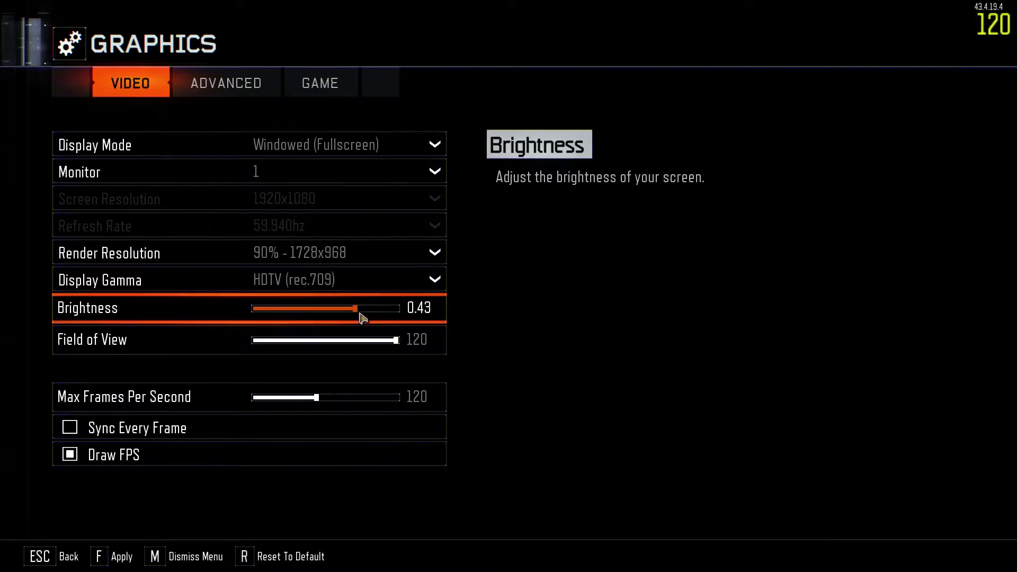
drag(356, 341, 418, 344)
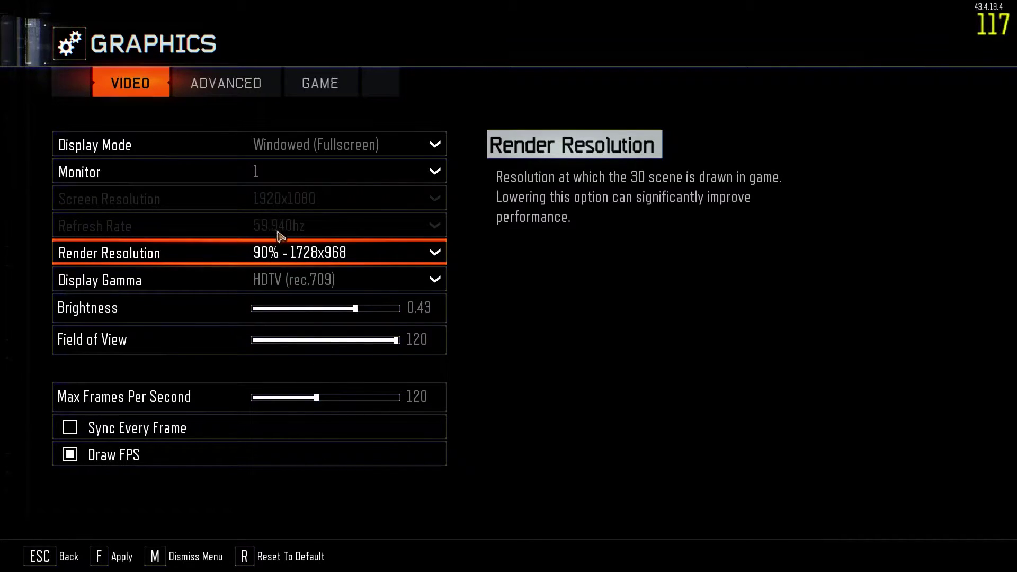
- Switch Display Mode to Full Screen and examine the available refresh rates
click(299, 150)
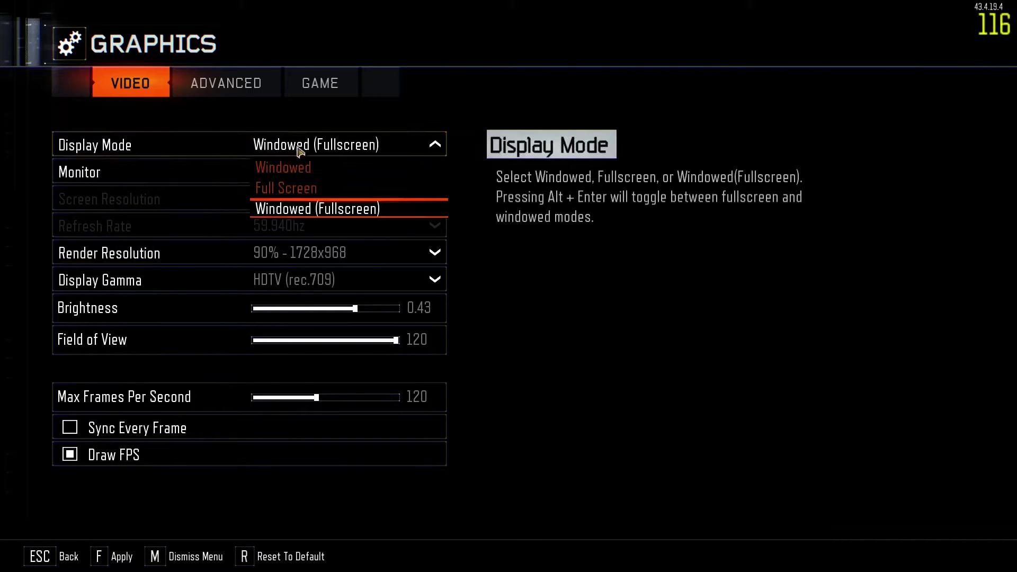
click(306, 147)
click(324, 147)
click(331, 145)
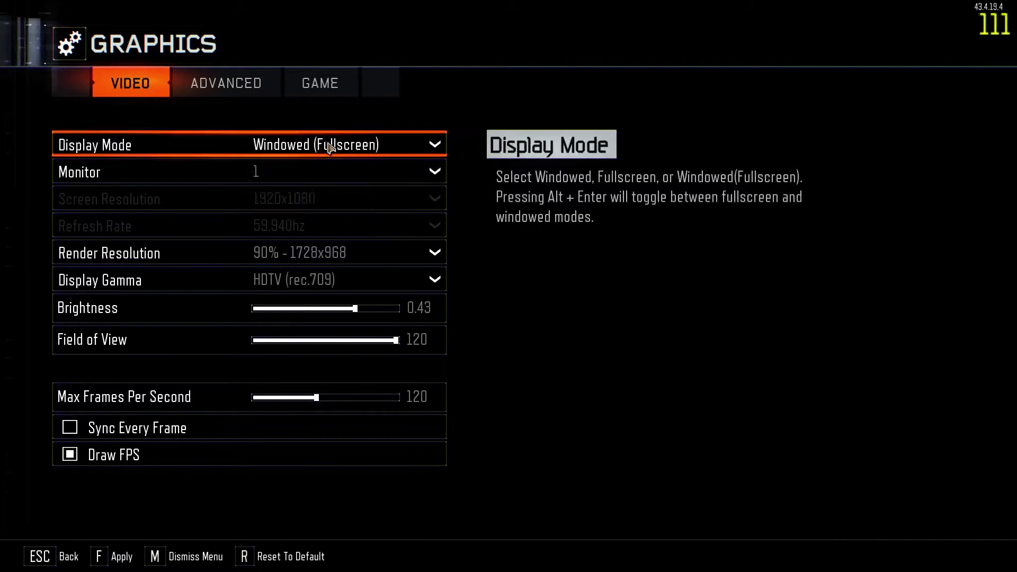
click(323, 151)
click(311, 188)
click(310, 229)
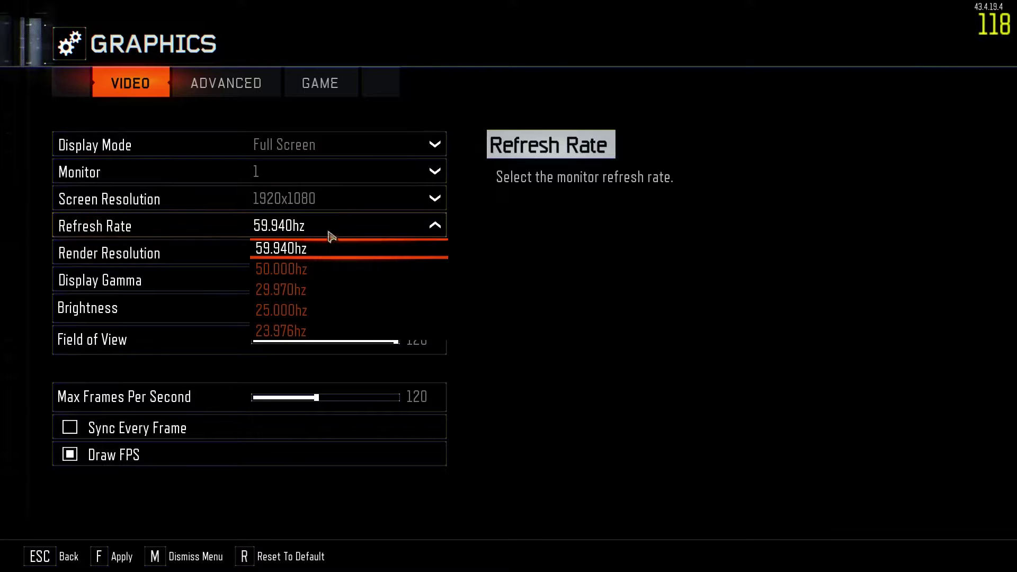
- Return Display Mode to Windowed (Fullscreen) and apply the change
click(311, 146)
click(323, 206)
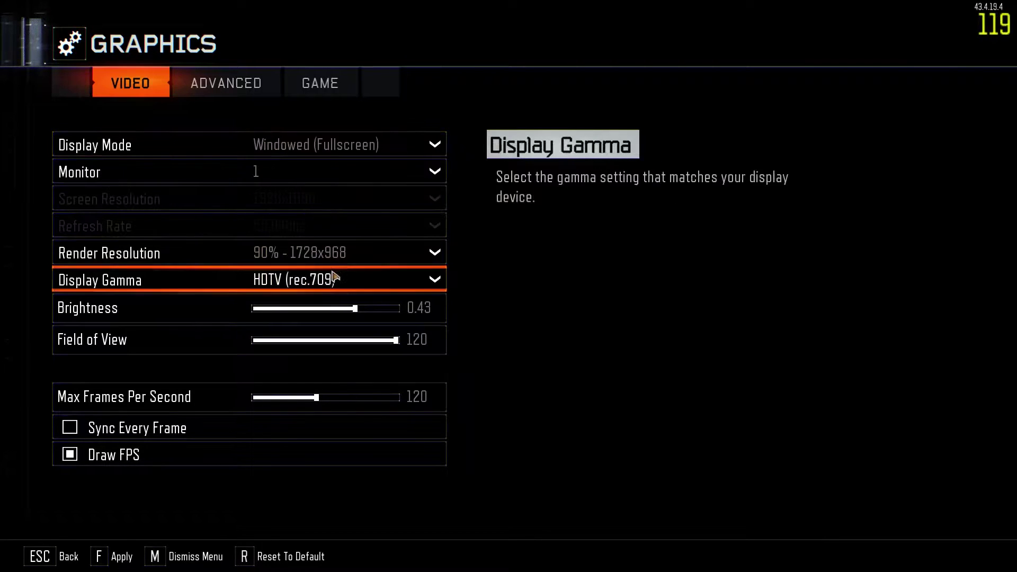
key(f)
click(352, 277)
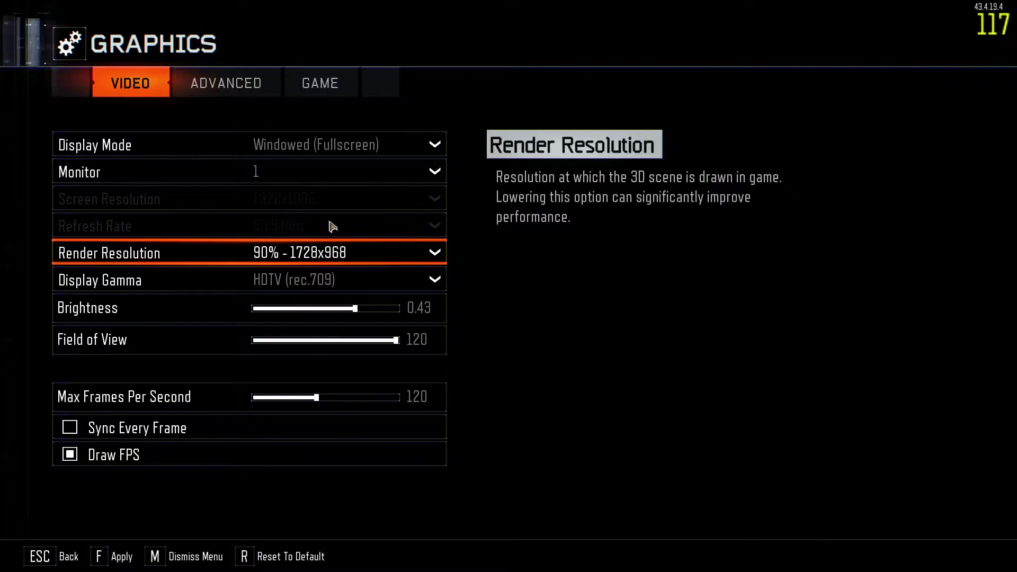
- Set Max Frames Per Second to 90 and apply the change
drag(316, 398, 291, 406)
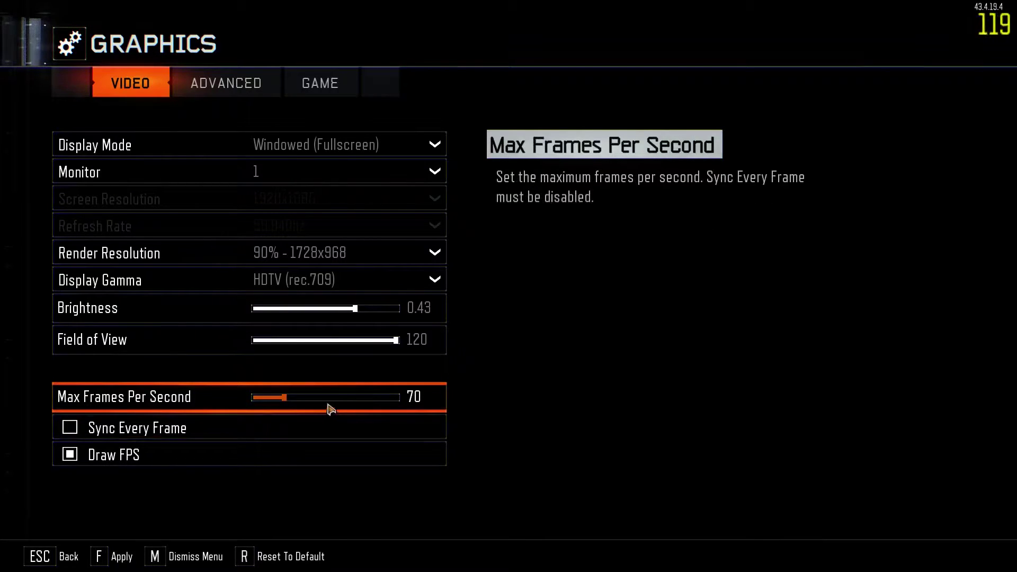
drag(301, 396, 299, 398)
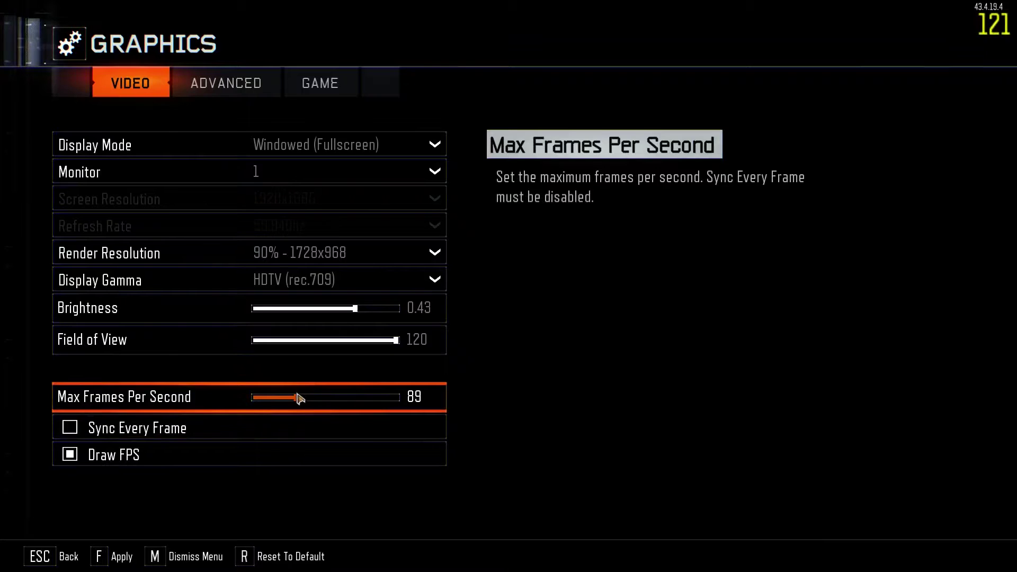
key(f)
click(352, 277)
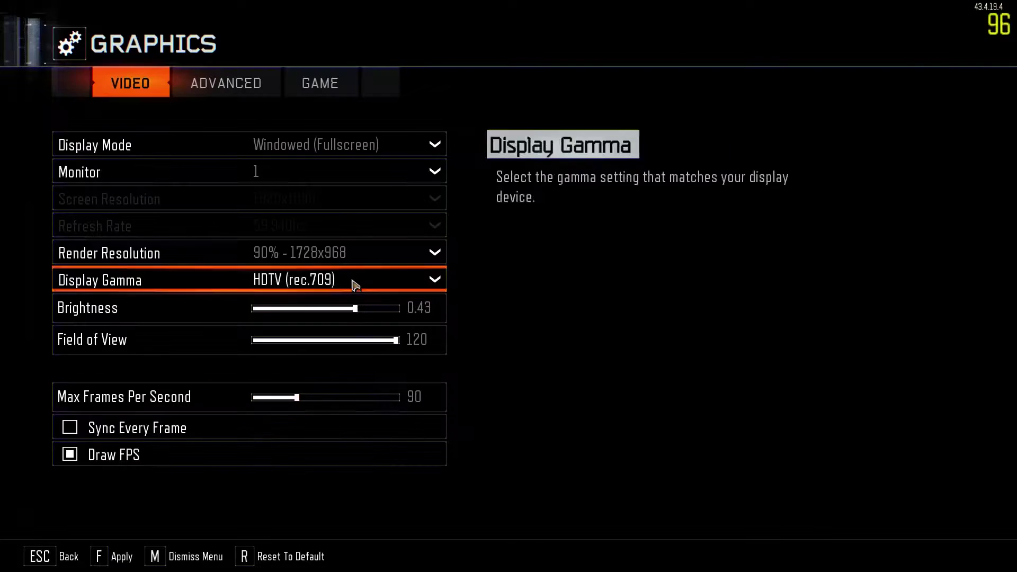
- Set Max Frames Per Second to 100 and apply the change
click(312, 396)
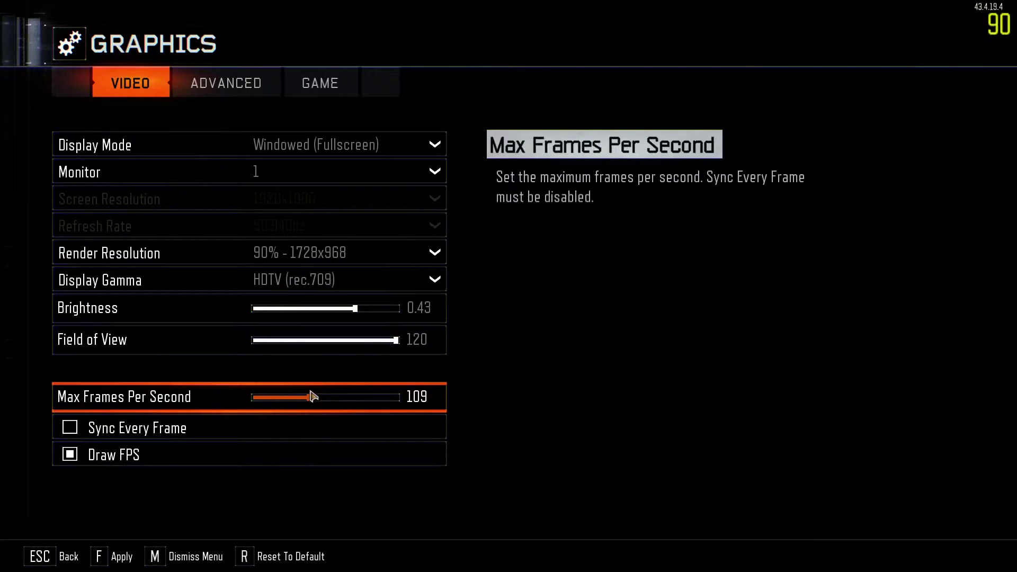
key(f)
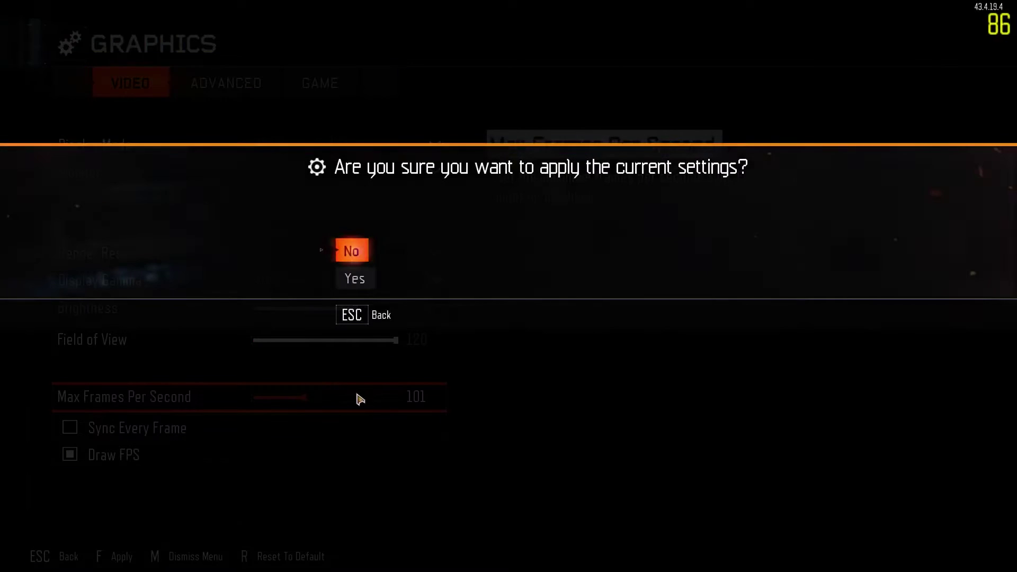
key(Escape)
key(Left)
key(f)
key(Down)
key(Return)
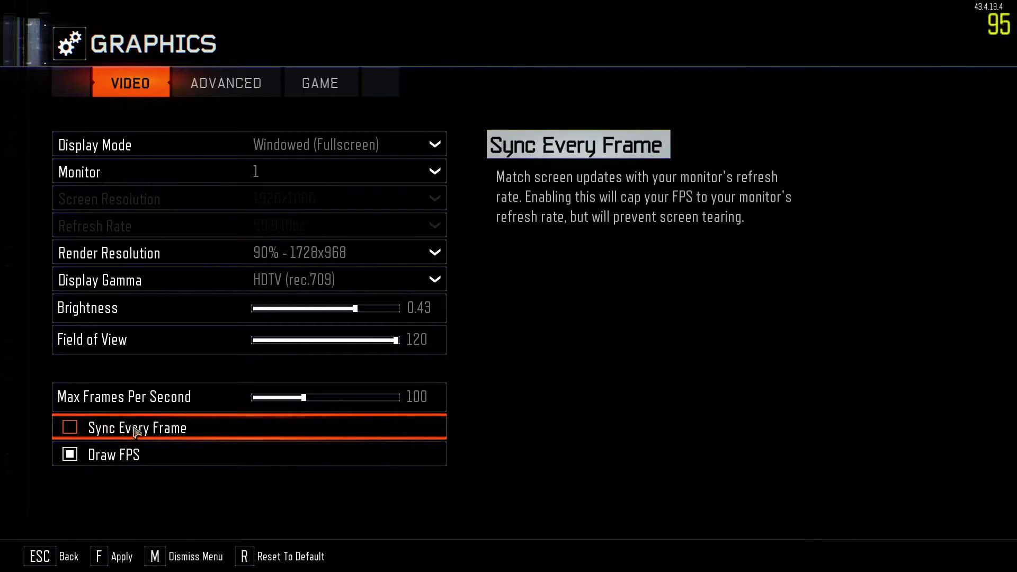
- Set Texture Quality and Texture Filtering to High in the advanced graphics settings
click(209, 91)
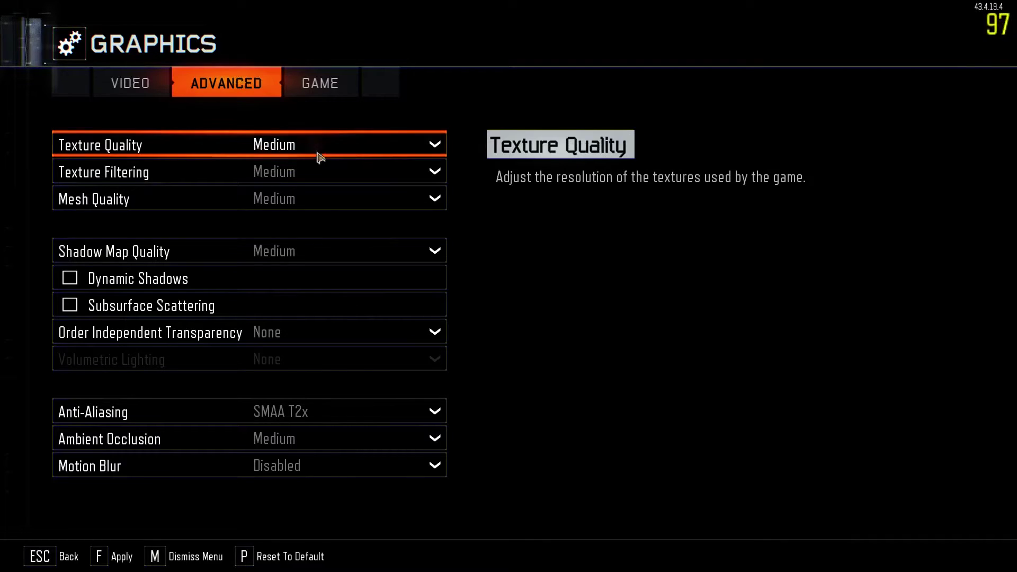
click(292, 146)
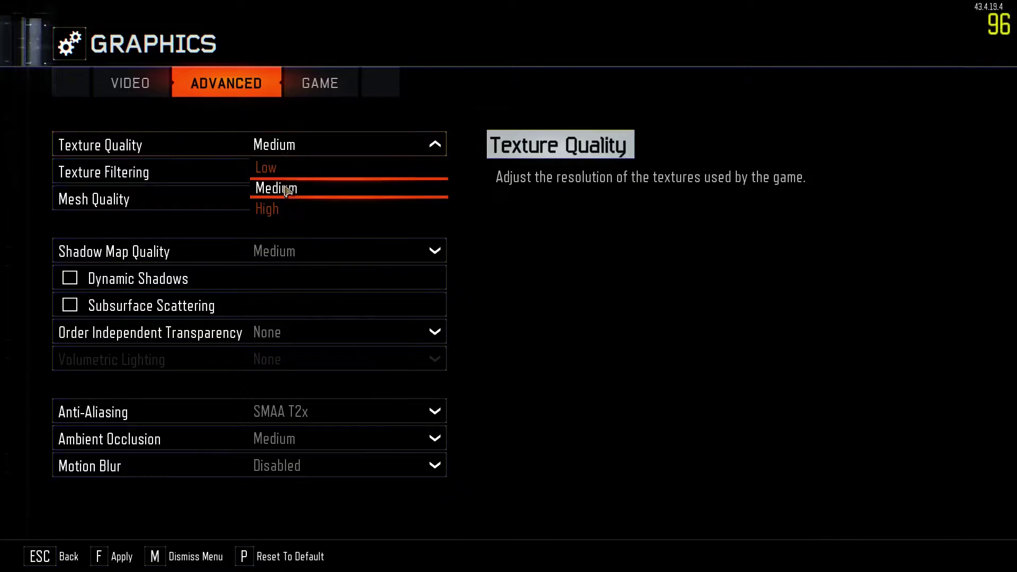
click(273, 209)
click(288, 172)
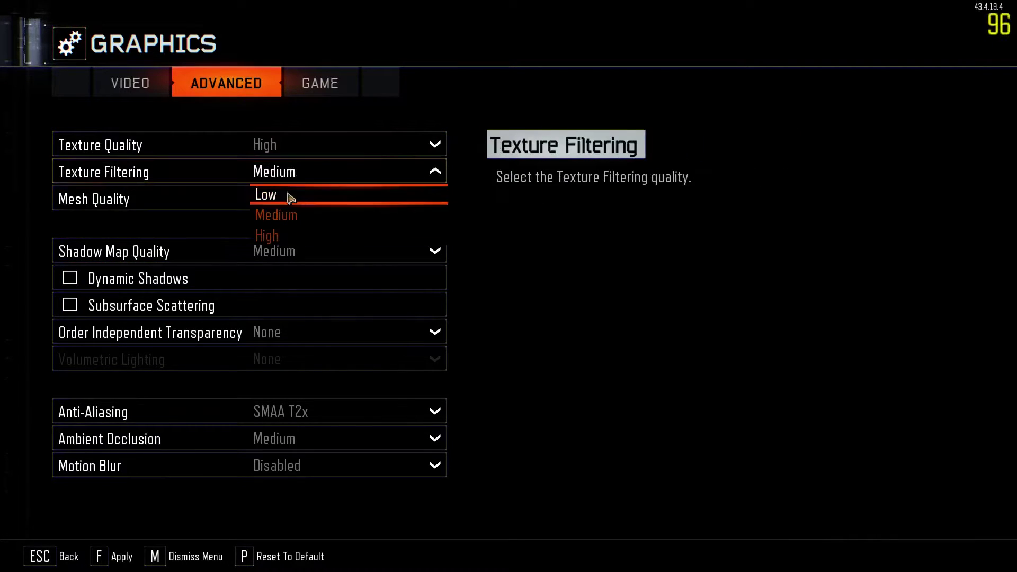
click(280, 237)
- Keep Mesh Quality at Medium, set Shadow Map Quality to Low and apply the changes
click(289, 199)
click(278, 242)
click(290, 252)
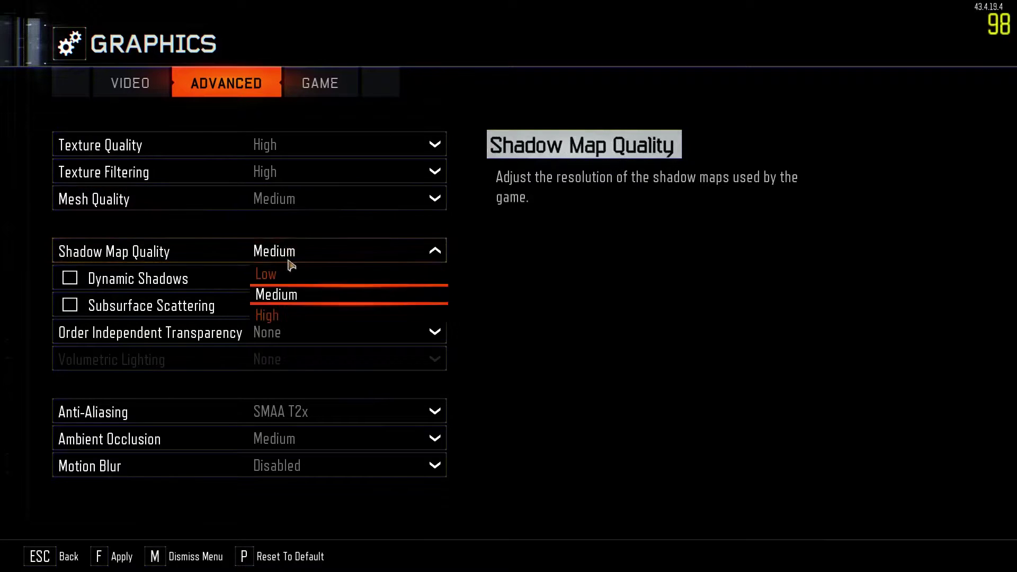
click(292, 274)
key(f)
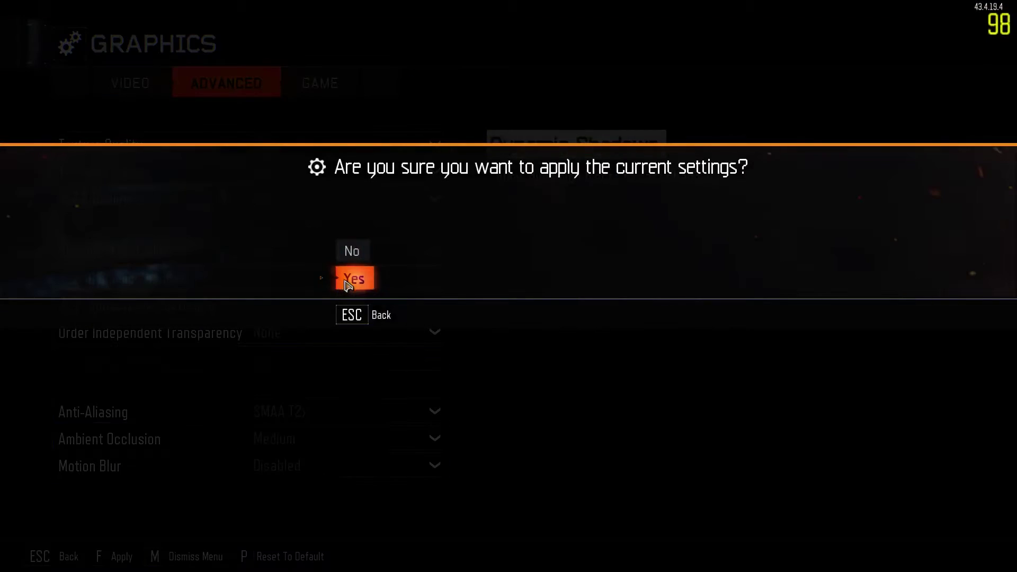
click(347, 337)
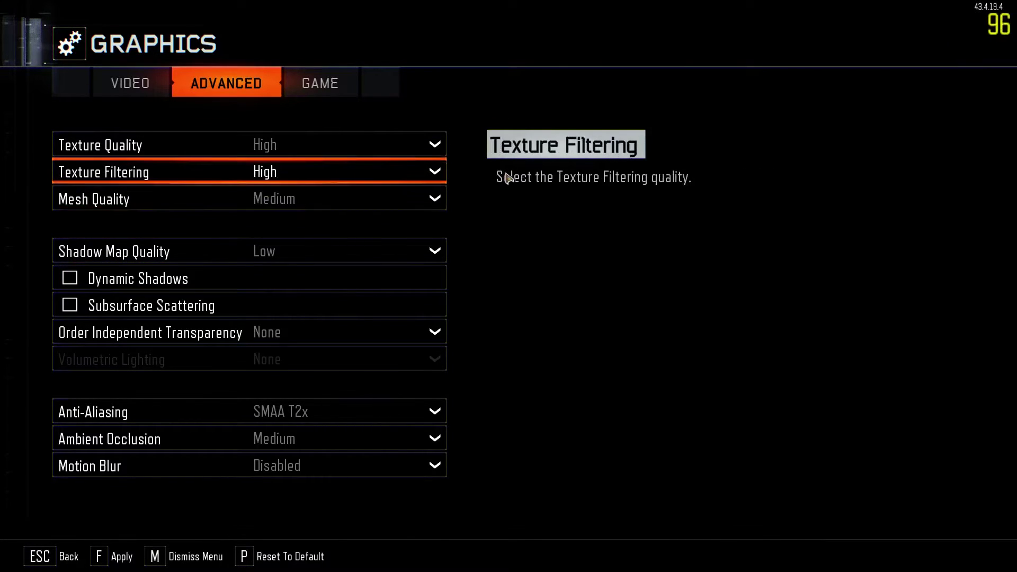
- Review the options for Texture Quality, Texture Filtering and Shadow Map Quality, keeping their current selections
click(320, 145)
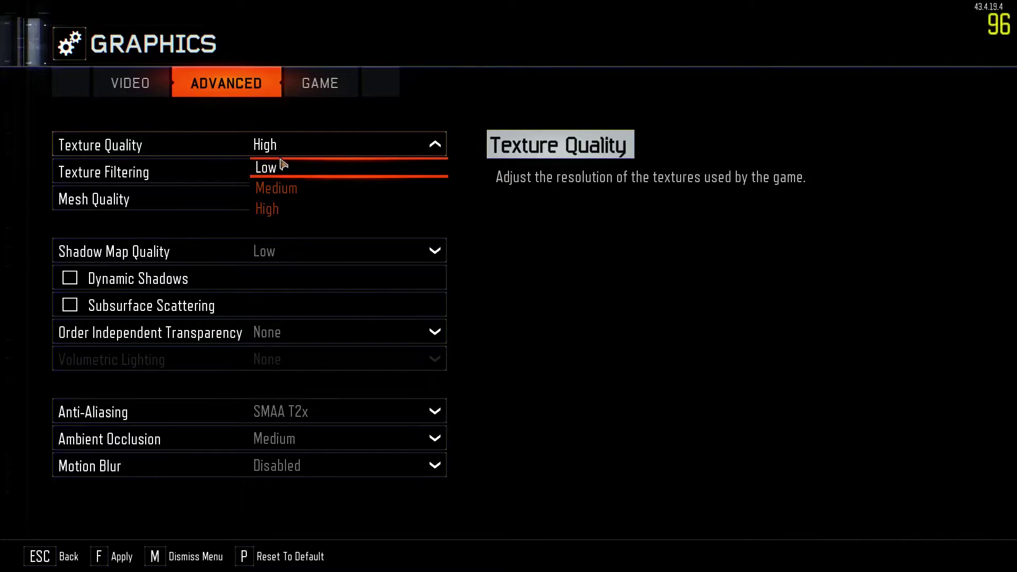
key(Escape)
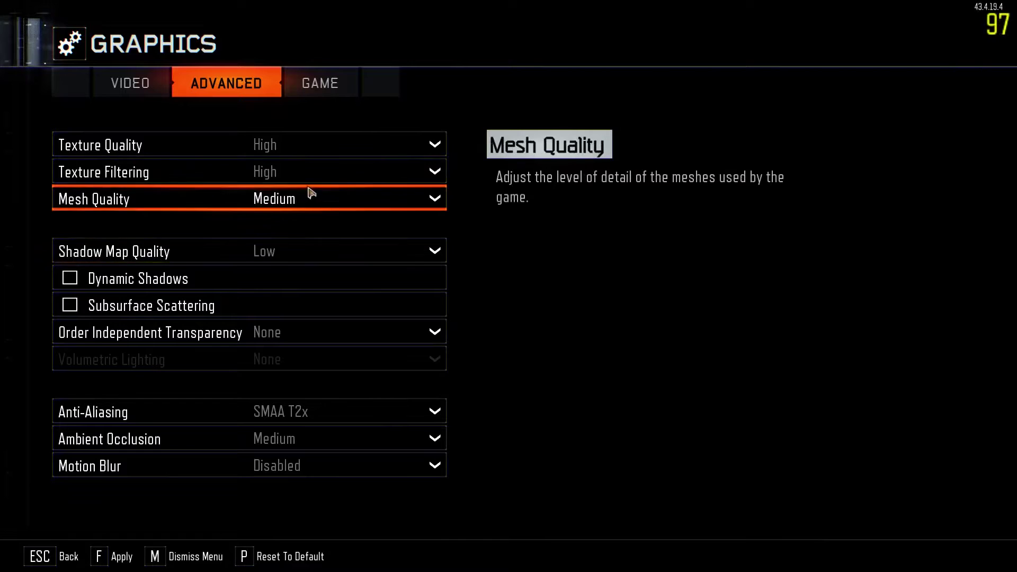
click(363, 180)
click(294, 235)
click(348, 253)
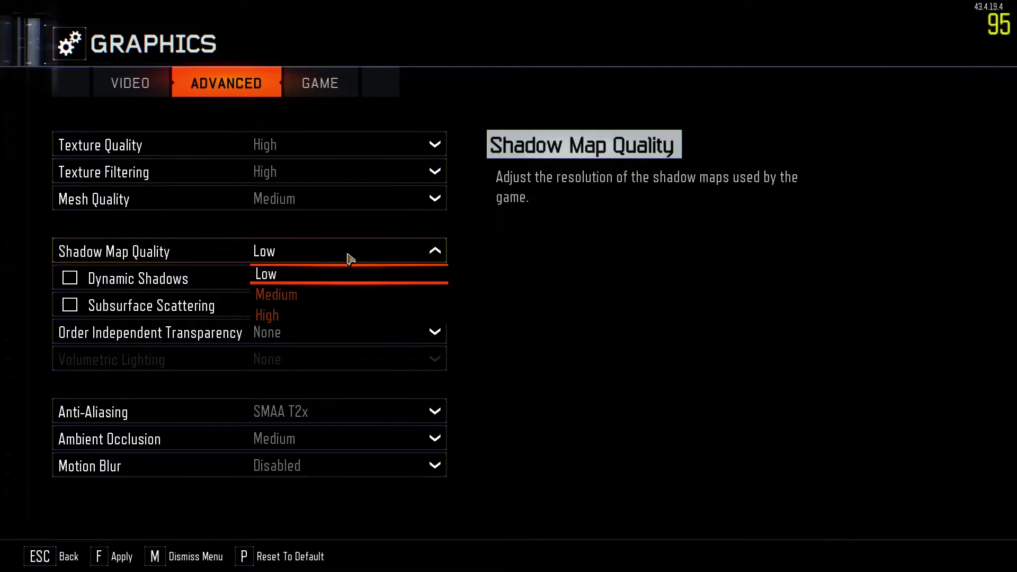
click(347, 254)
- Try Low for Mesh Quality and return it to Medium
click(334, 204)
click(321, 221)
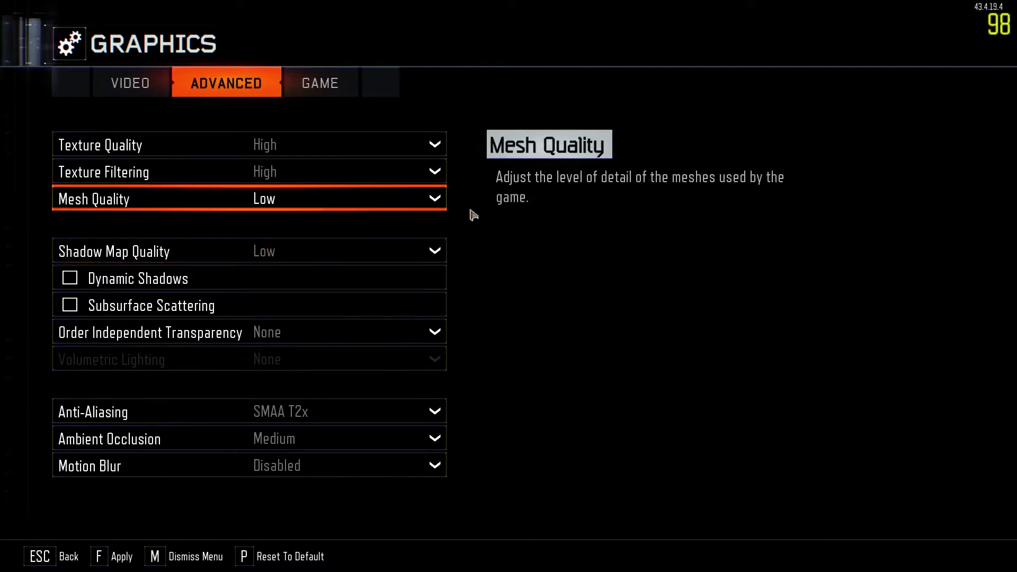
click(351, 199)
click(303, 237)
click(353, 275)
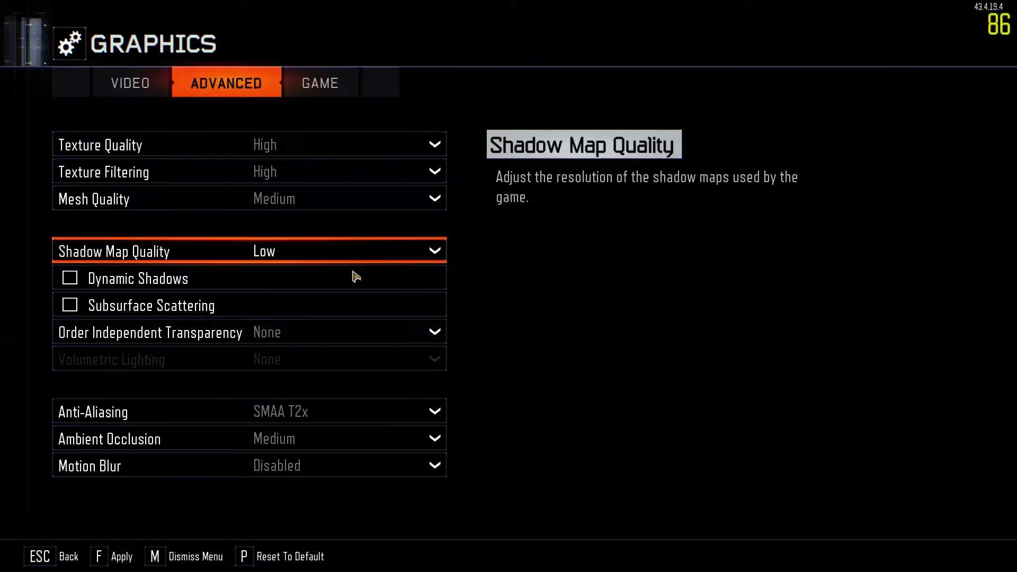
- Keep Dynamic Shadows disabled and apply the advanced graphics settings
click(162, 286)
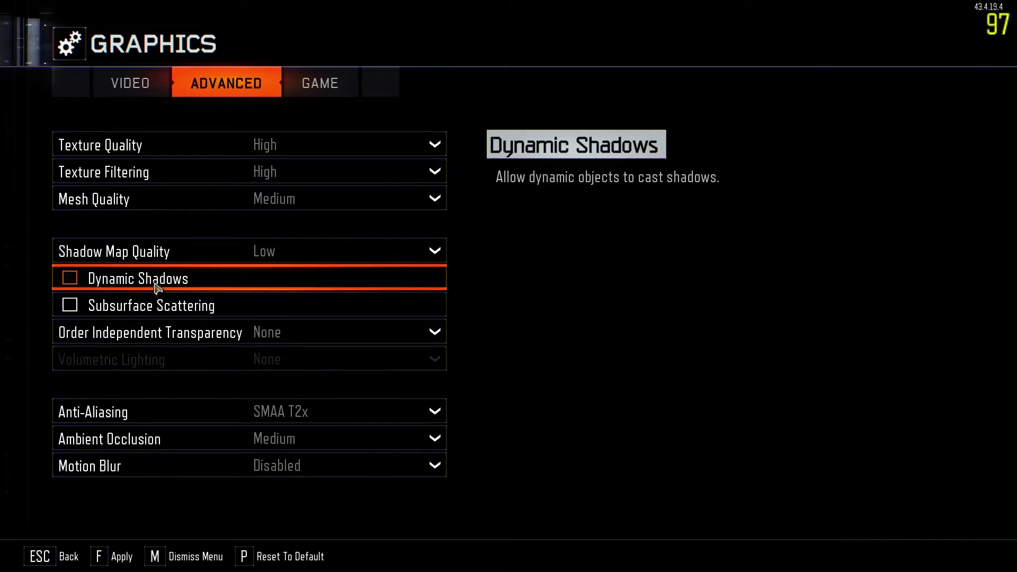
key(f)
click(351, 277)
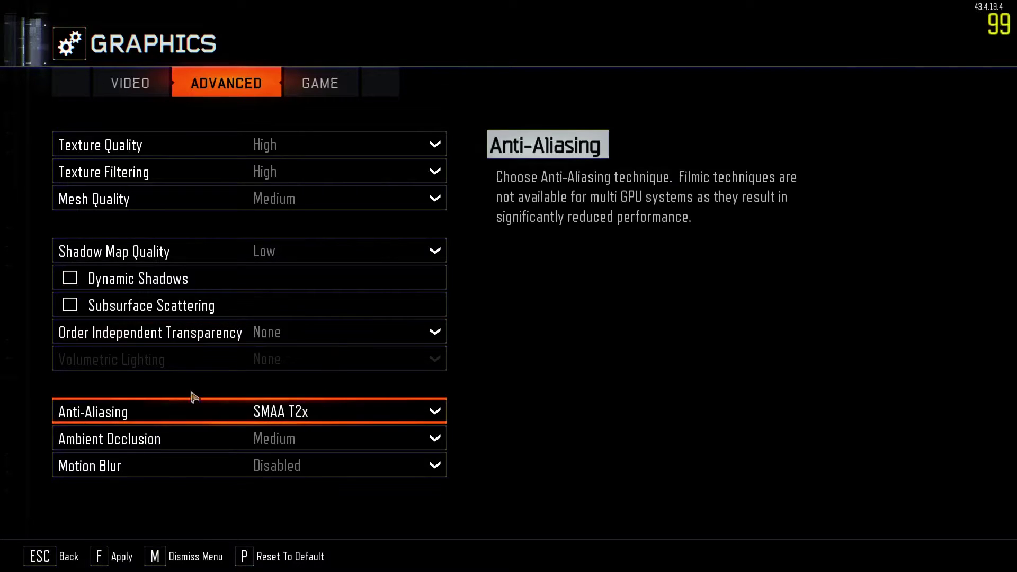
- Choose SMAA T2x for Anti-Aliasing and apply the settings
click(318, 416)
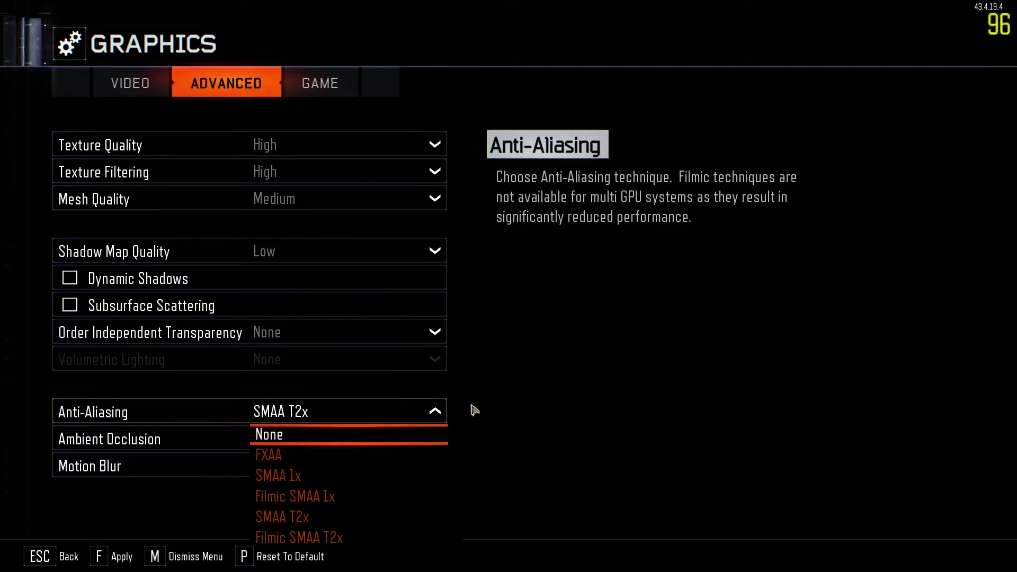
click(345, 515)
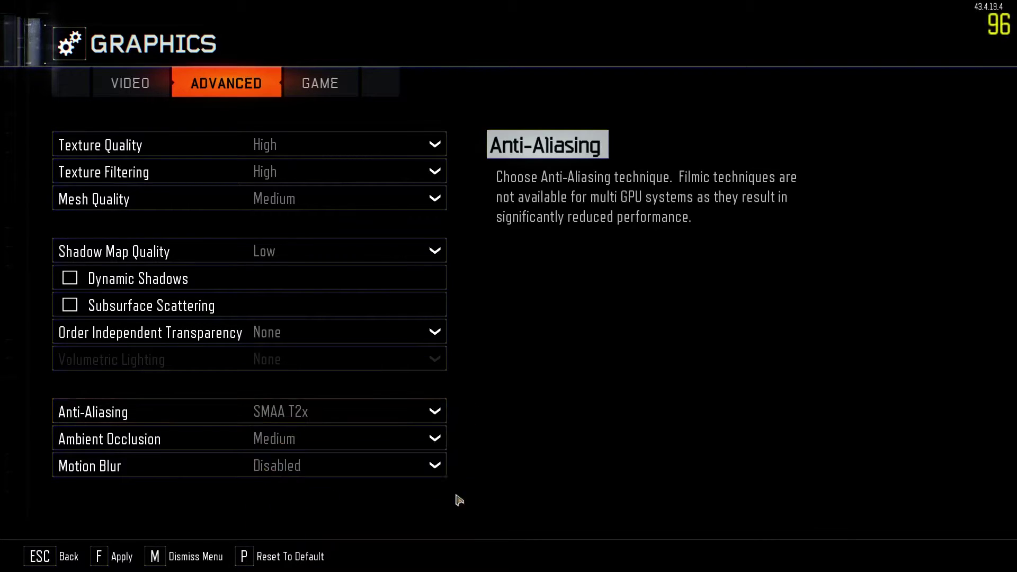
key(f)
click(351, 274)
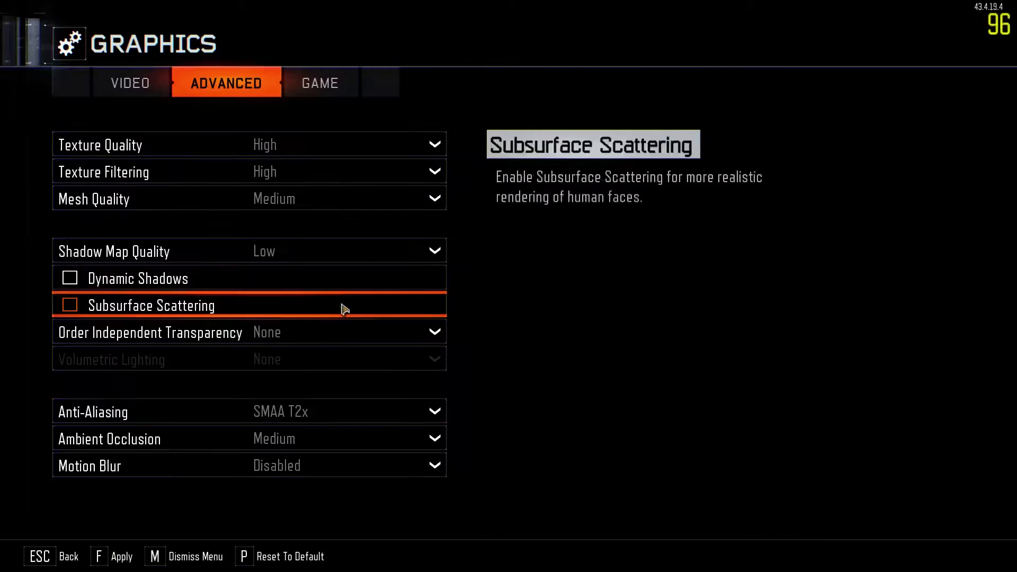
- Keep Ambient Occlusion at Medium and Motion Blur at Disabled, and apply the advanced graphics settings
click(271, 437)
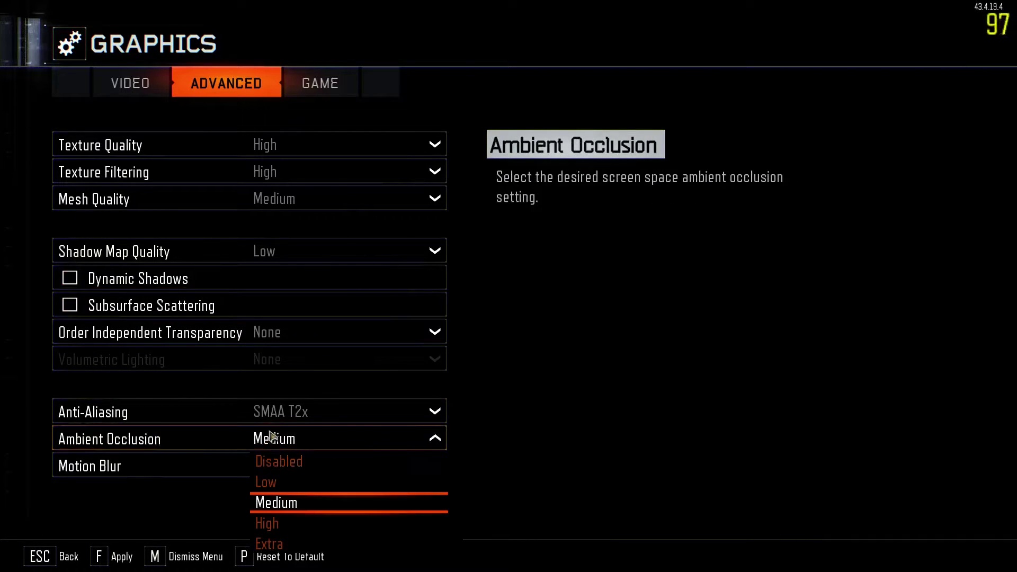
click(286, 505)
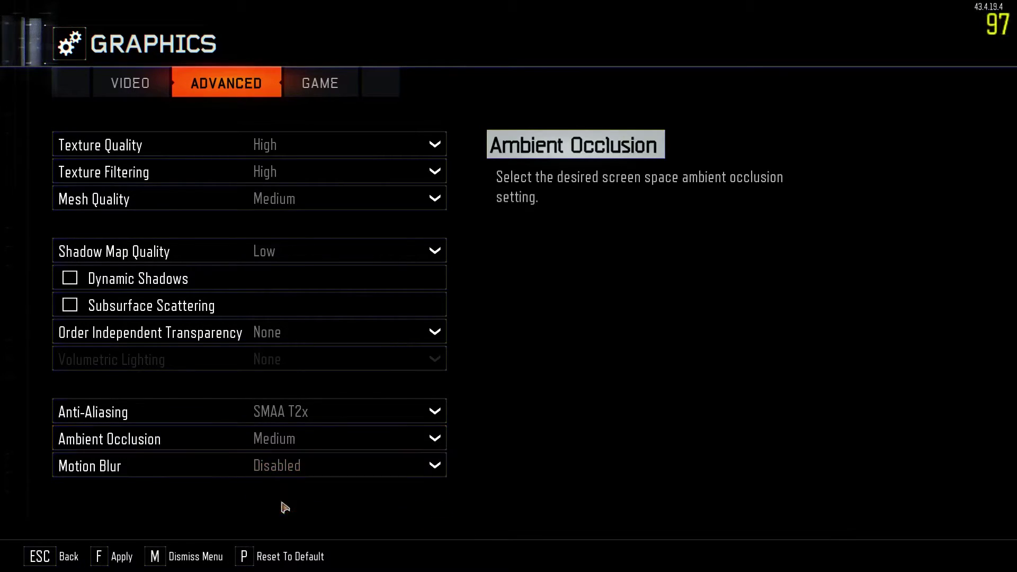
click(276, 465)
click(306, 484)
key(f)
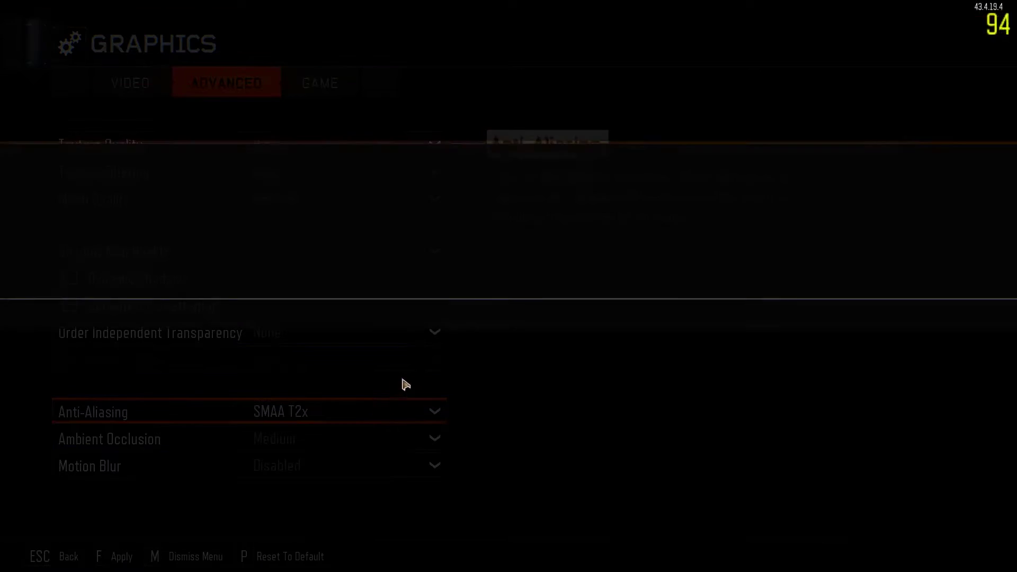
click(354, 278)
- Look over the Video and Advanced graphics settings once more and return to the options menu
click(151, 85)
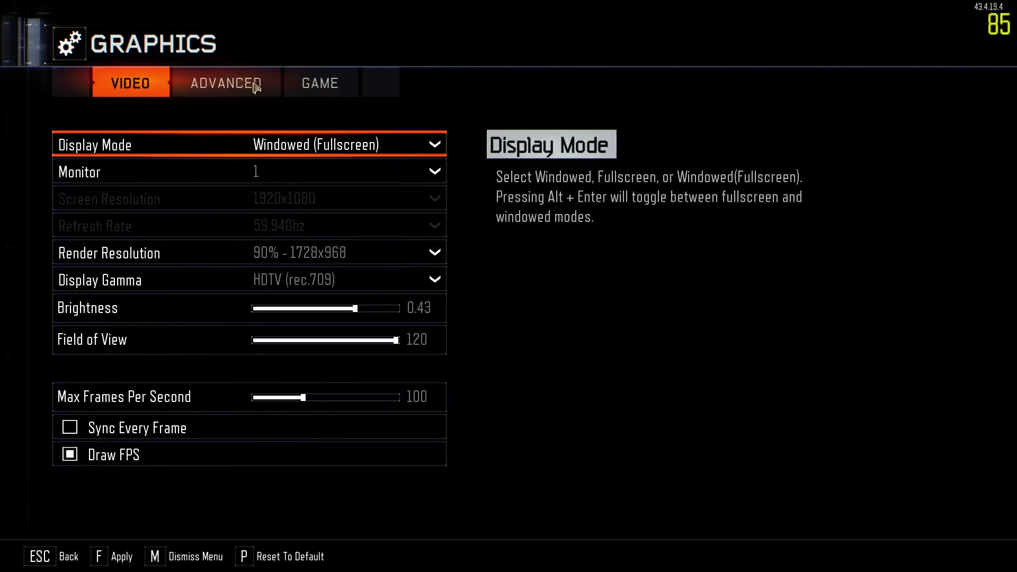
click(286, 81)
click(151, 83)
key(Escape)
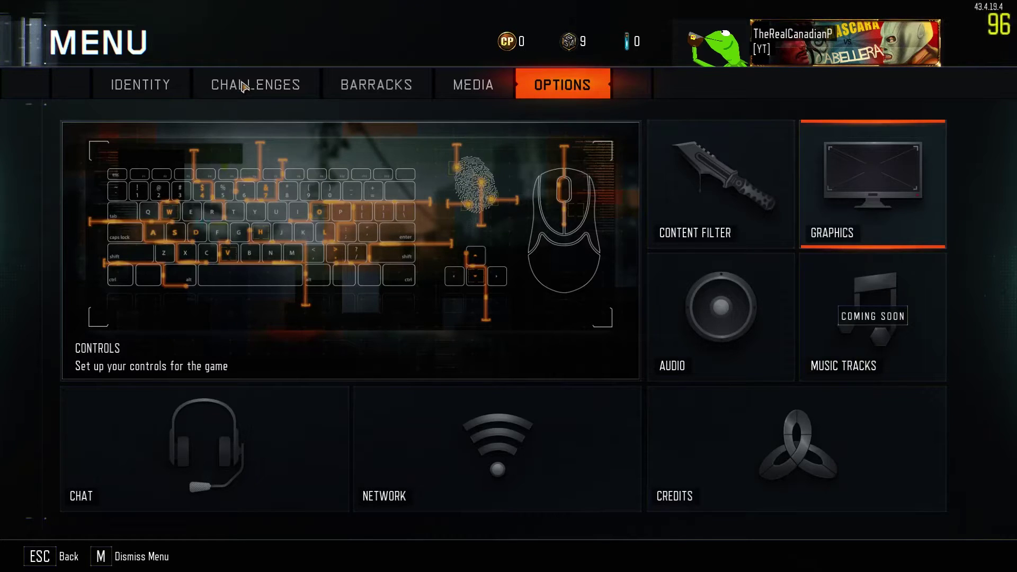
- Review the mouse sensitivity, acceleration and filtering in the Look controls, and leave the controls settings
click(279, 253)
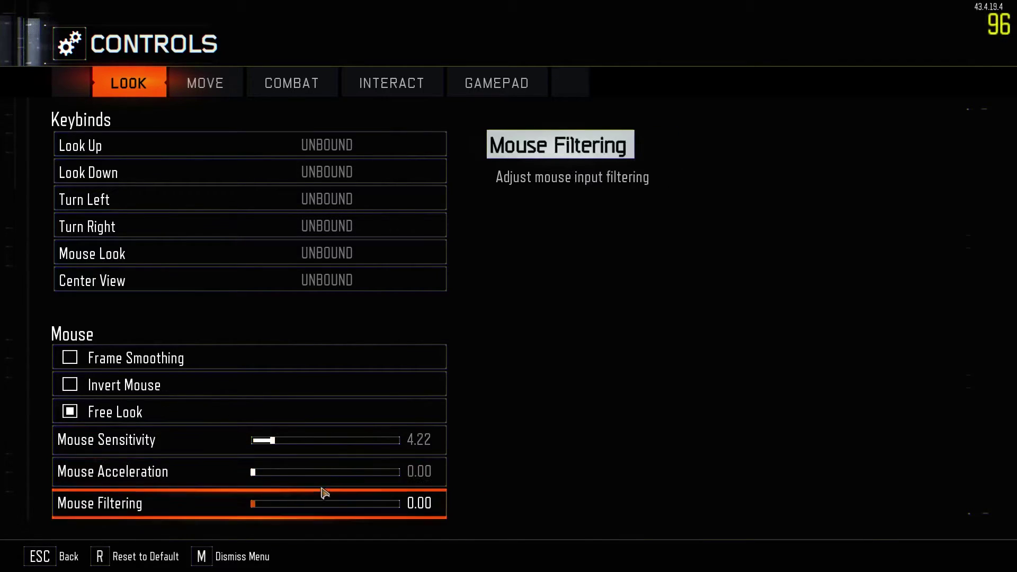
key(Escape)
key(Escape)
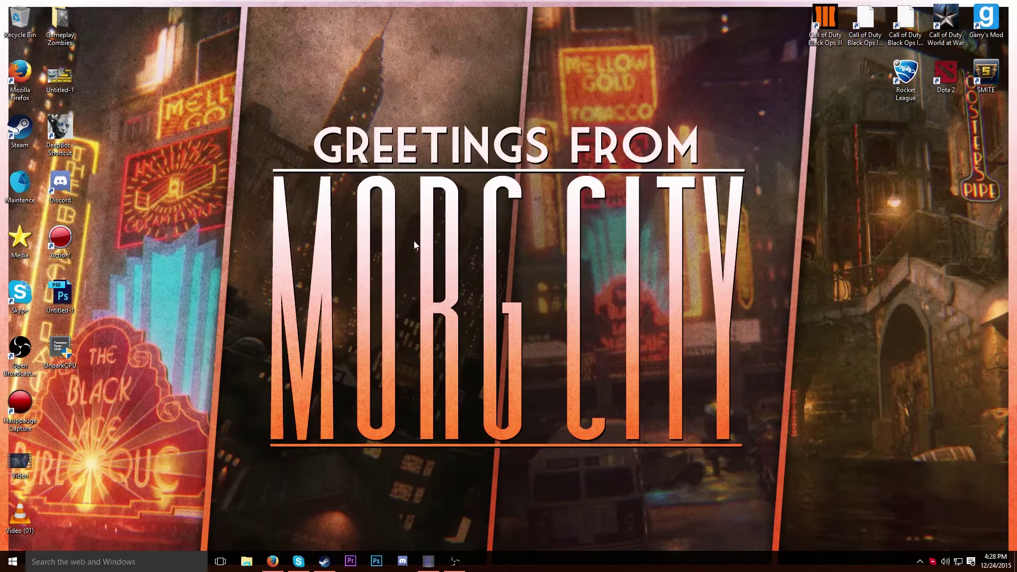
- Launch the UnparkCPU utility from the desktop, move its window clear of the icons and check the status of the CPU cores
click(91, 364)
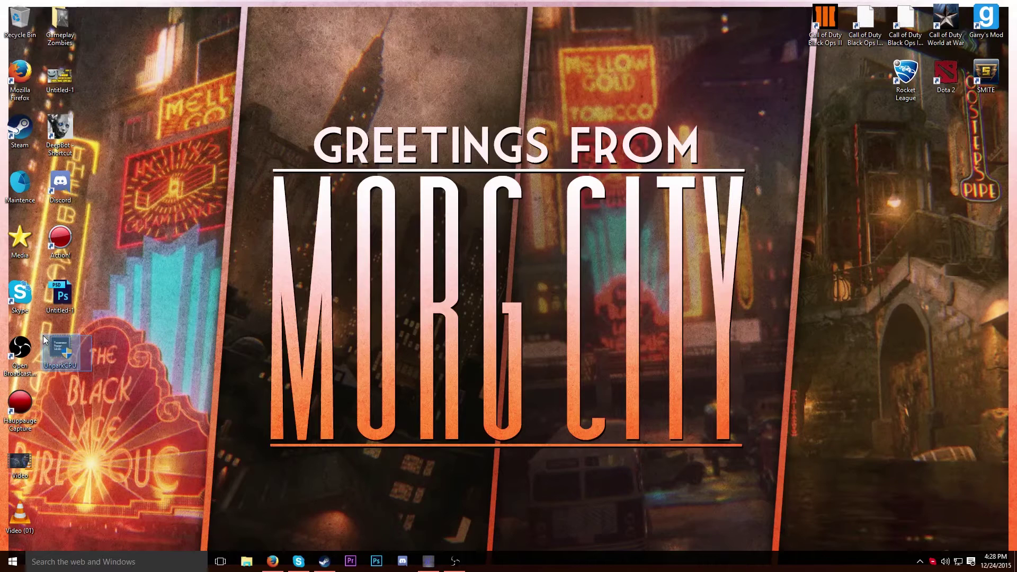
double_click(45, 339)
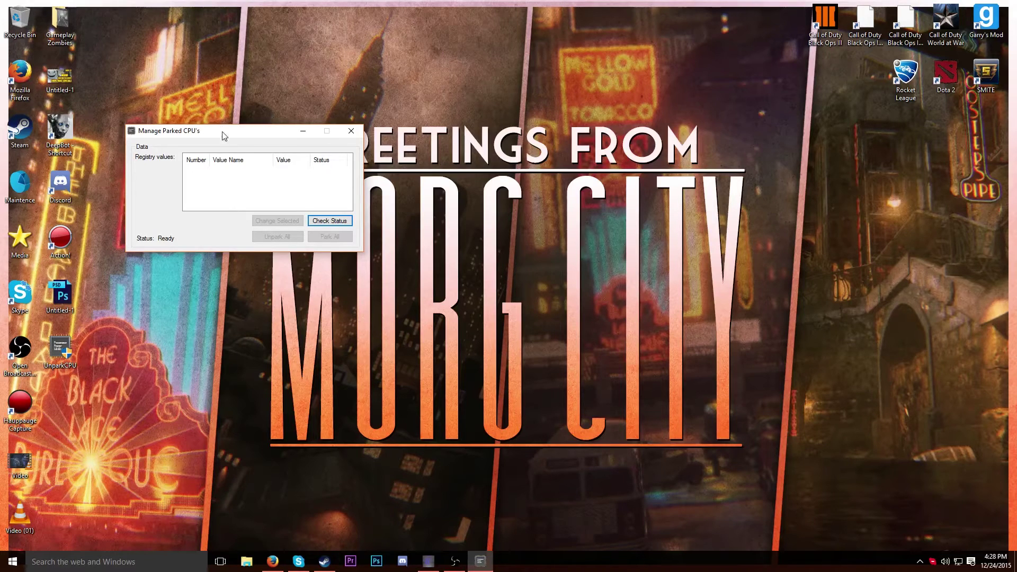
drag(223, 136, 462, 119)
click(573, 205)
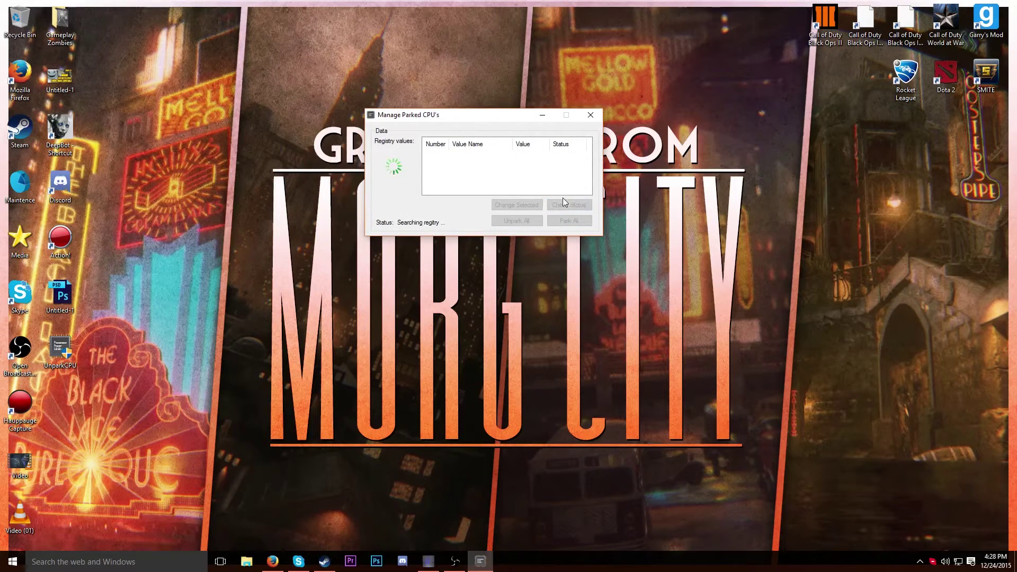
drag(435, 115, 434, 121)
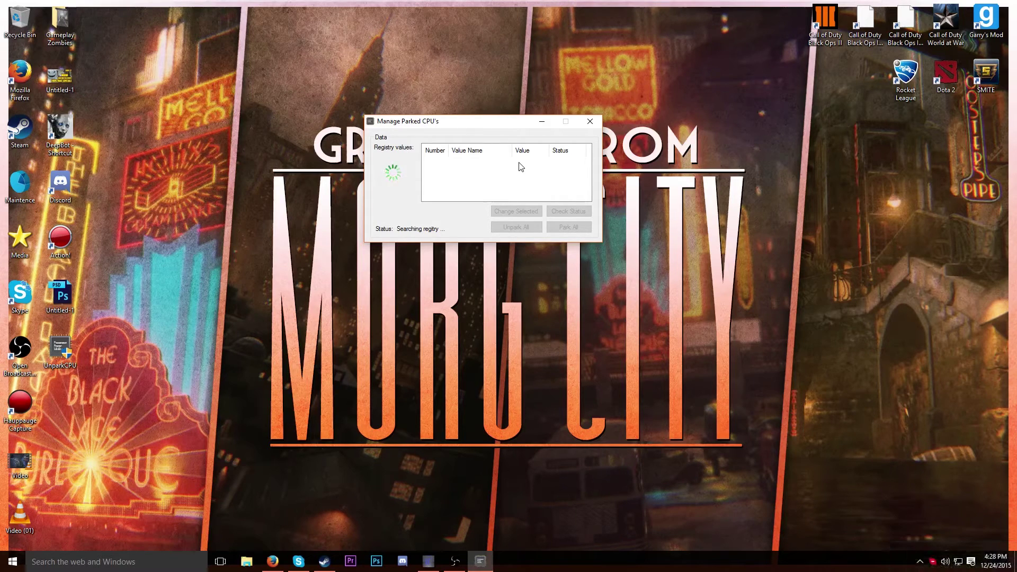
drag(457, 120, 458, 129)
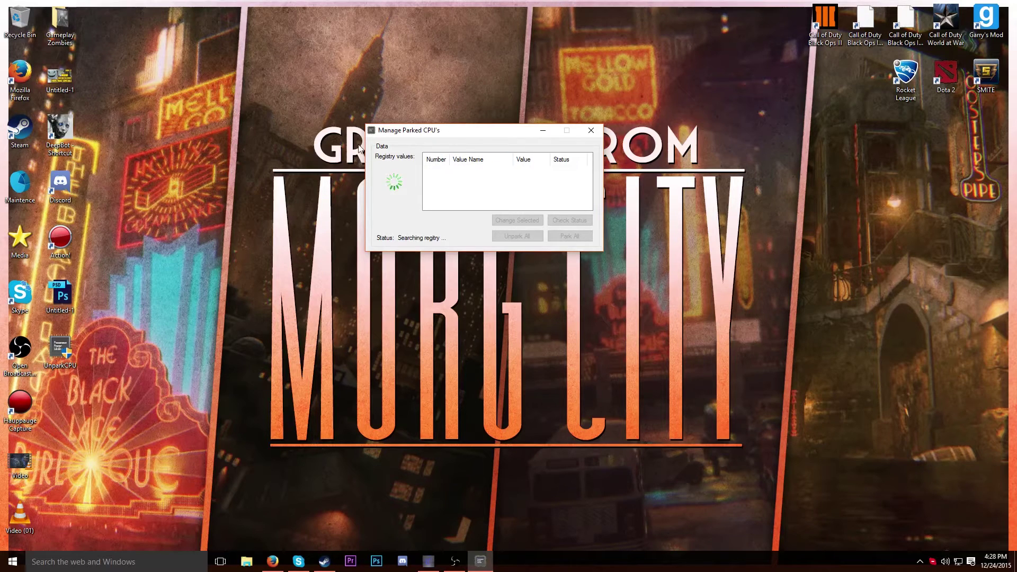
- Select both CPU entries, park all cores and close the Manage Parked CPU's utility
click(566, 181)
shift+click(561, 171)
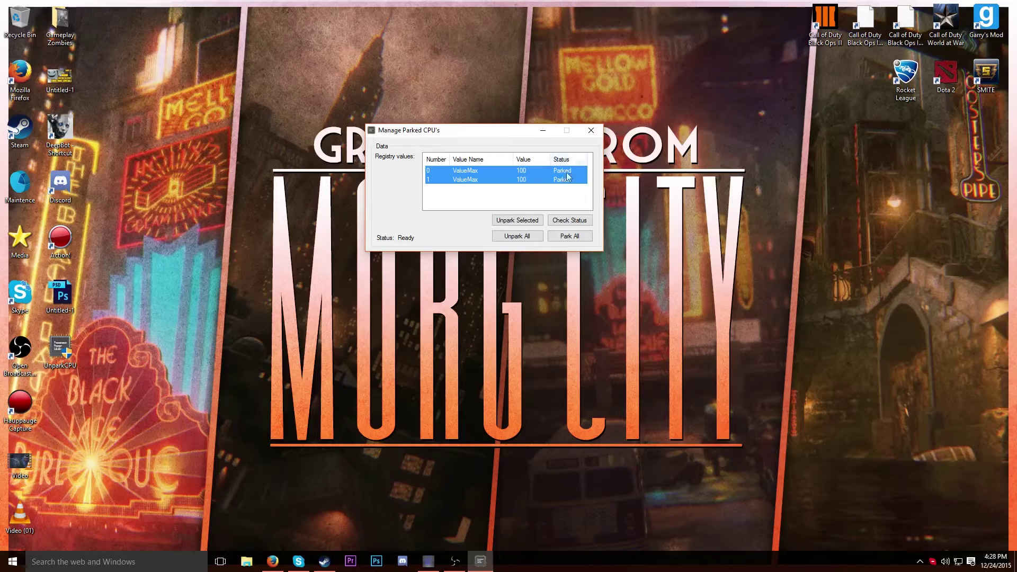
click(569, 235)
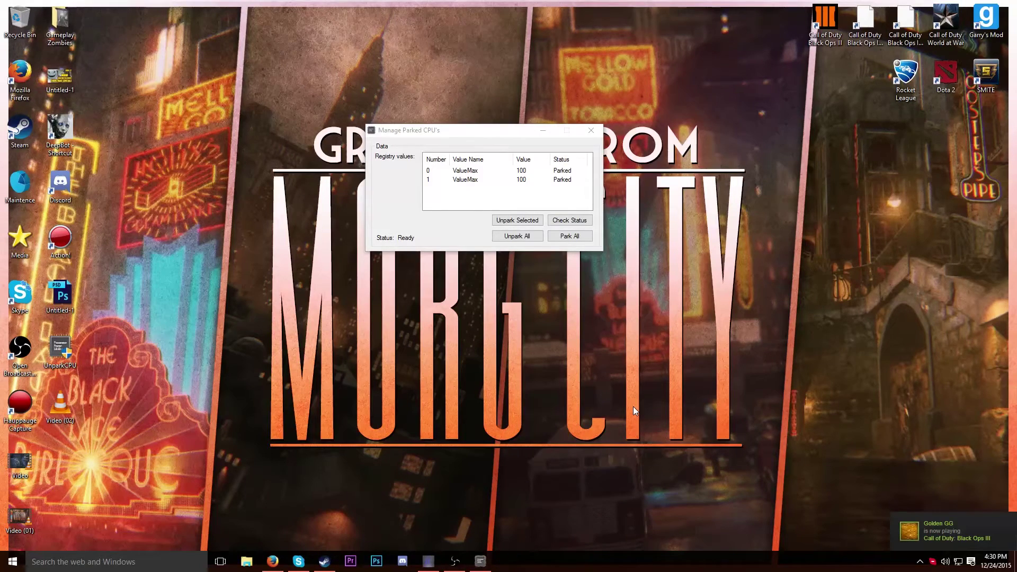
click(591, 130)
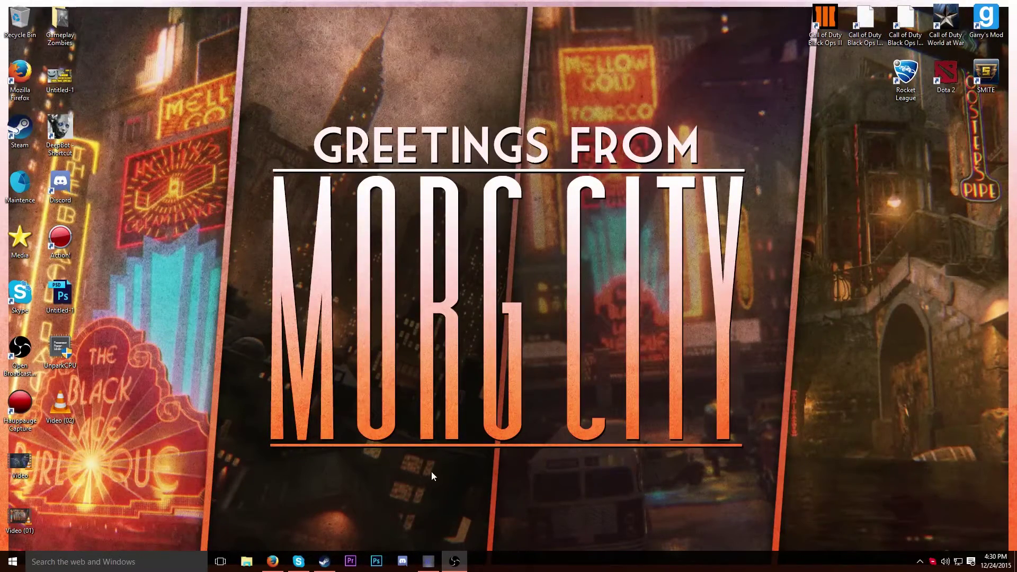
- Switch to Logitech Gaming Software from the hidden tray programs and open the mouse's button customization with its profiles
click(920, 561)
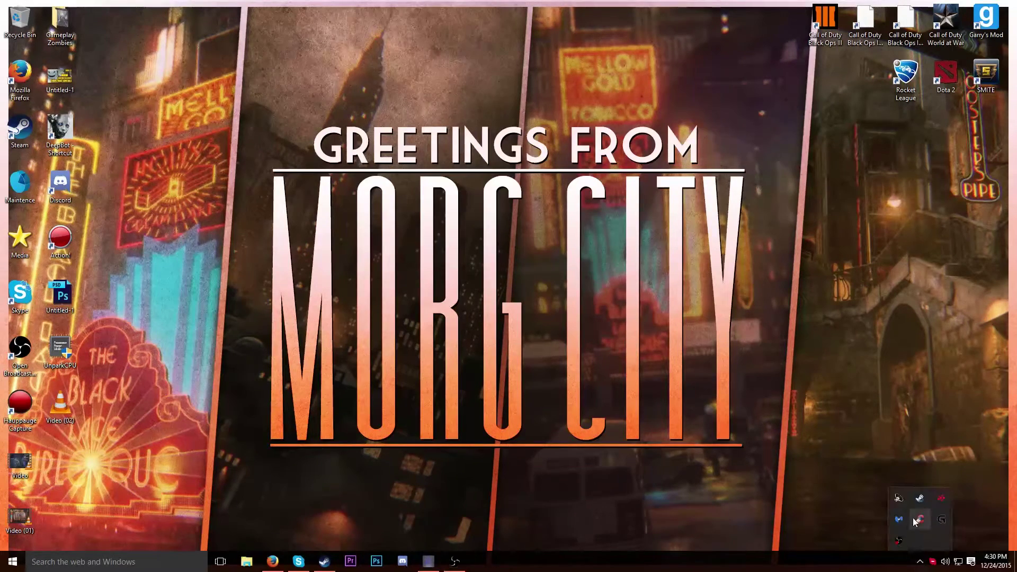
click(946, 523)
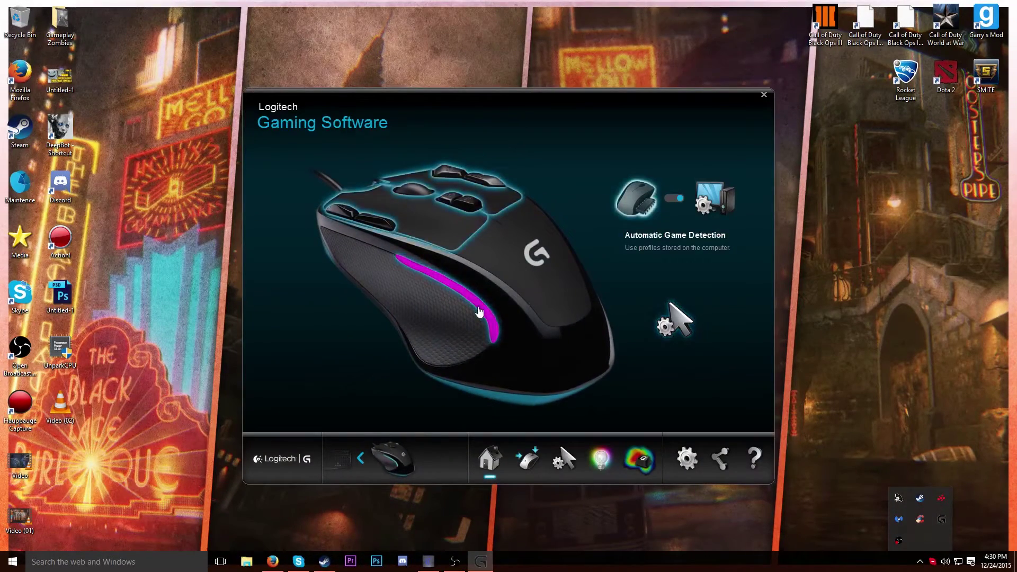
click(479, 311)
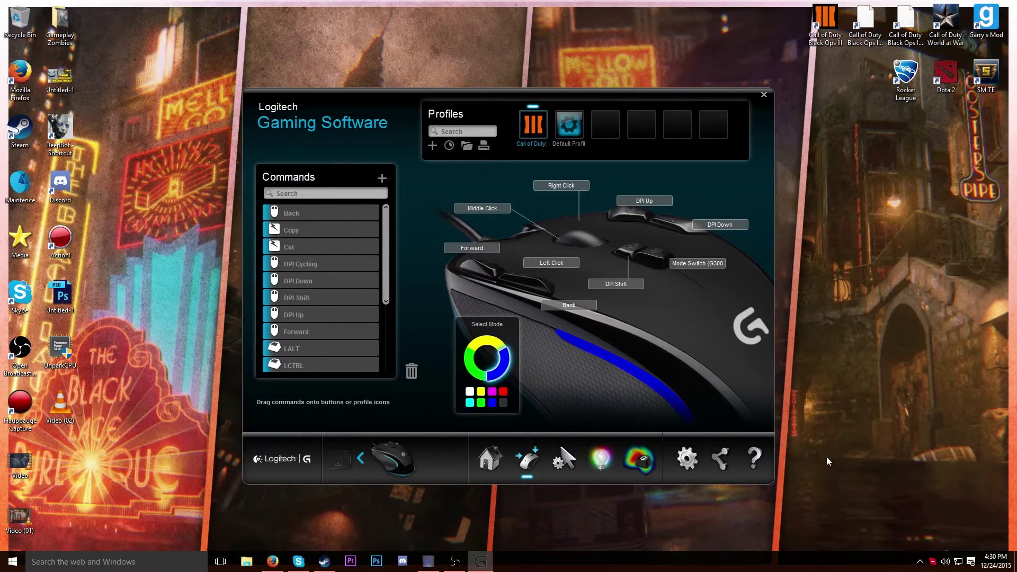
- Try blue as the yellow mouse mode's colour, restore yellow and select the blue mode again
click(470, 372)
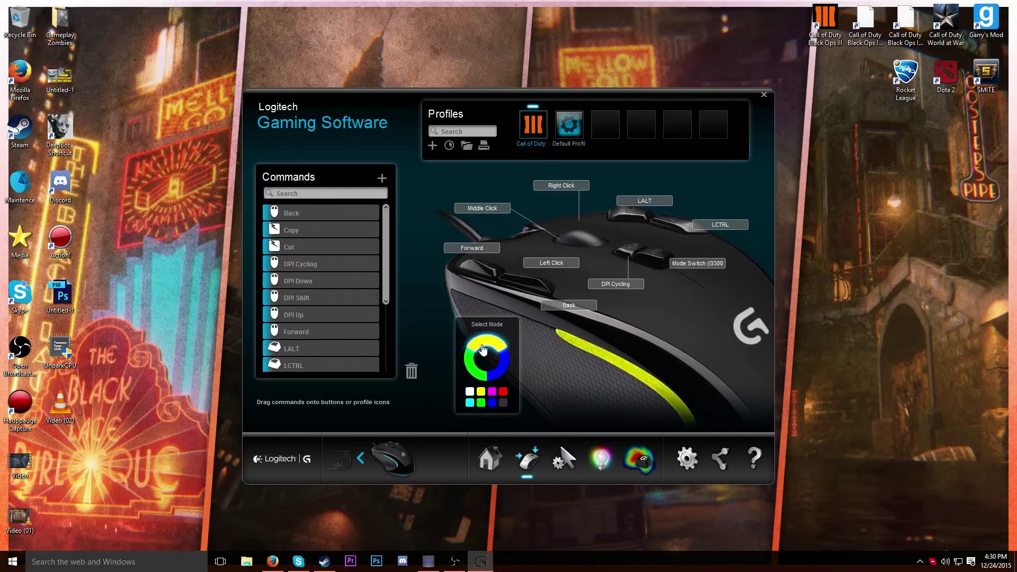
click(492, 404)
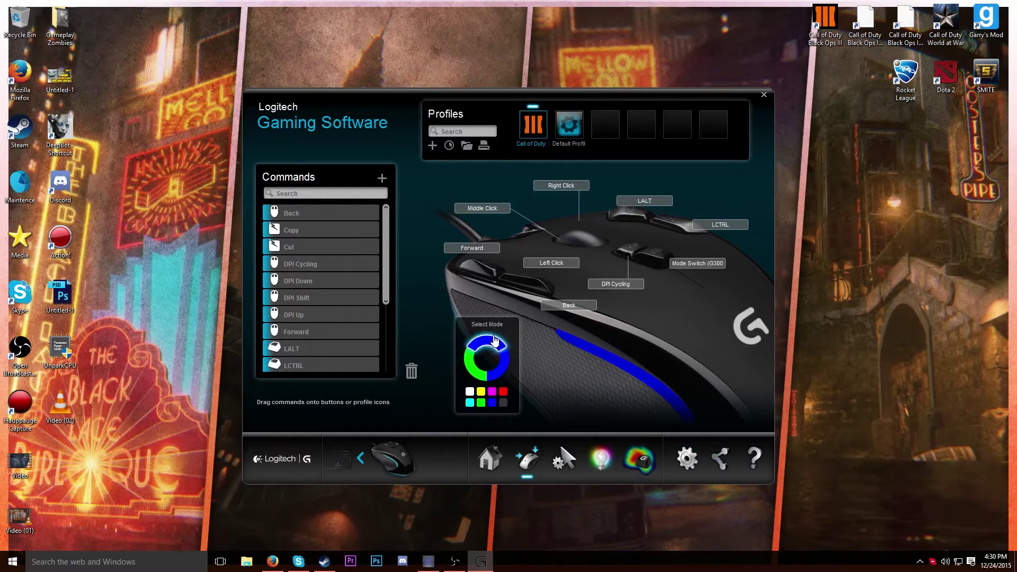
click(499, 404)
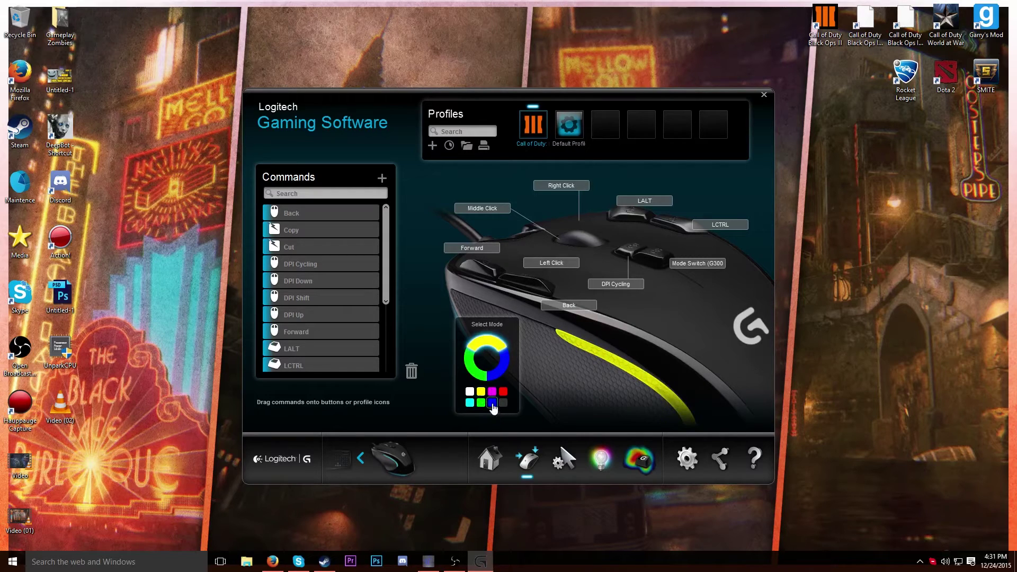
click(492, 404)
click(497, 380)
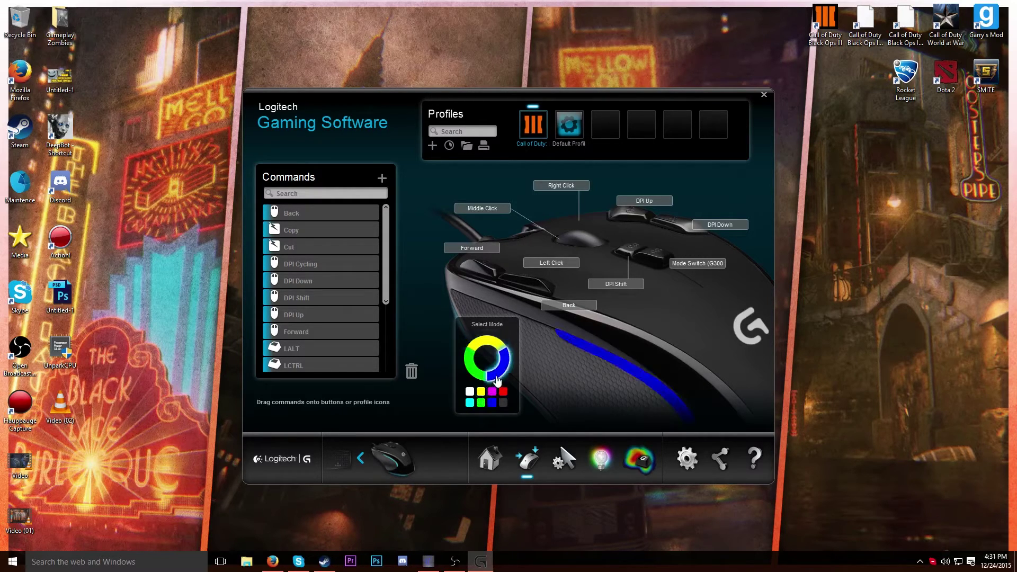
- Set the third DPI sensitivity level to 1350 in the mouse's pointer settings and close Logitech Gaming Software
click(551, 450)
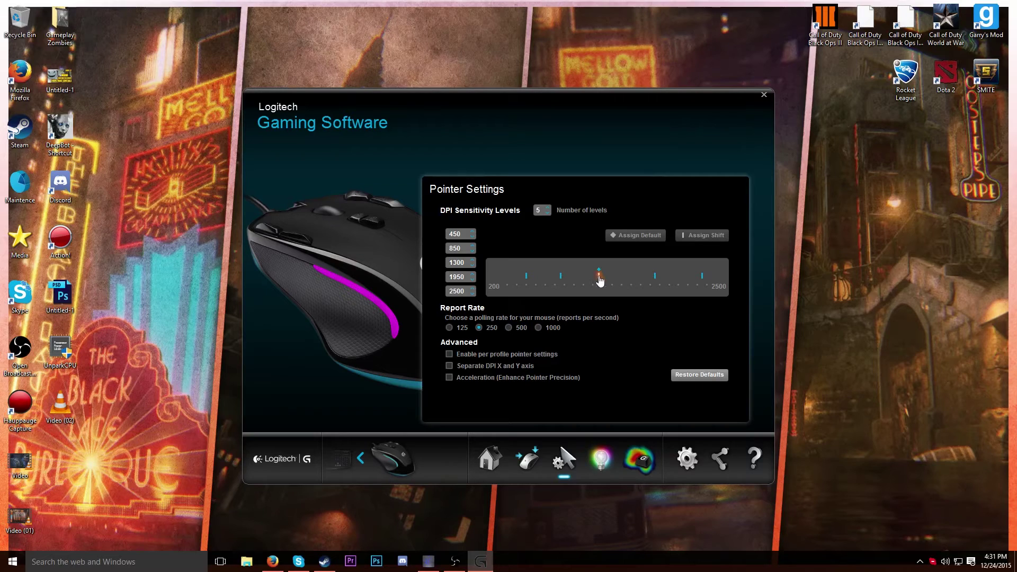
drag(599, 276, 637, 277)
drag(637, 278, 607, 285)
click(703, 277)
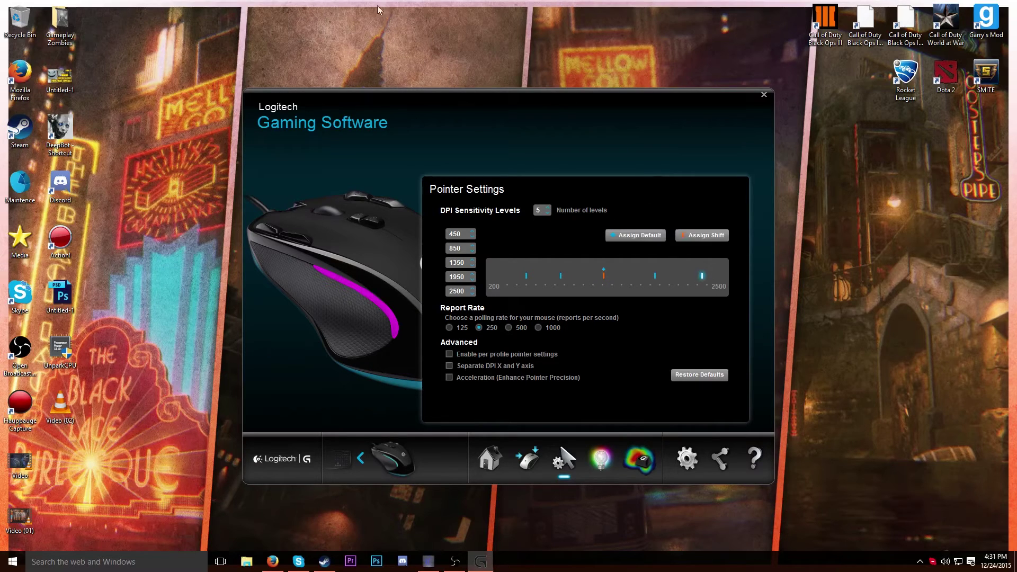
click(602, 277)
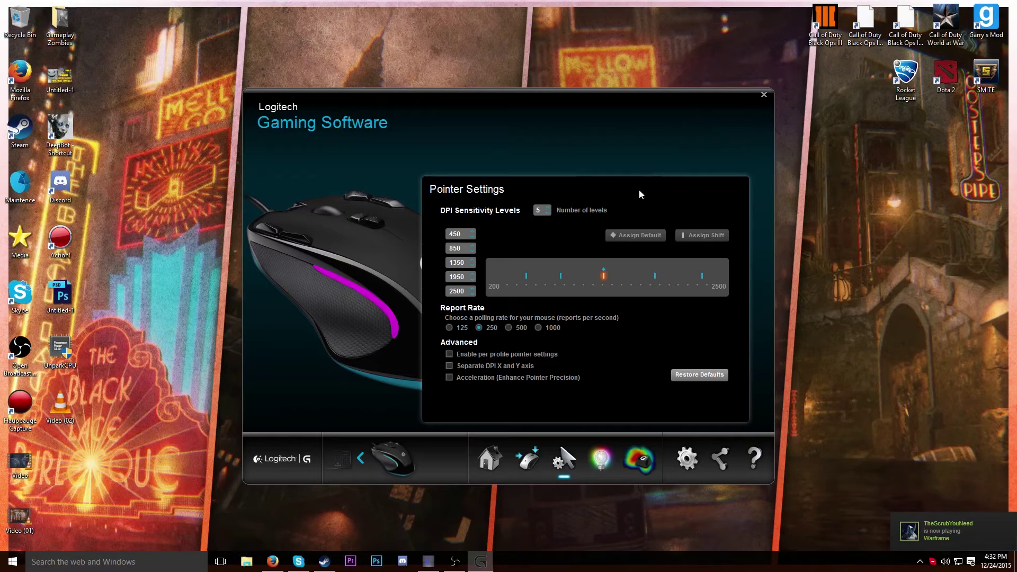
click(764, 96)
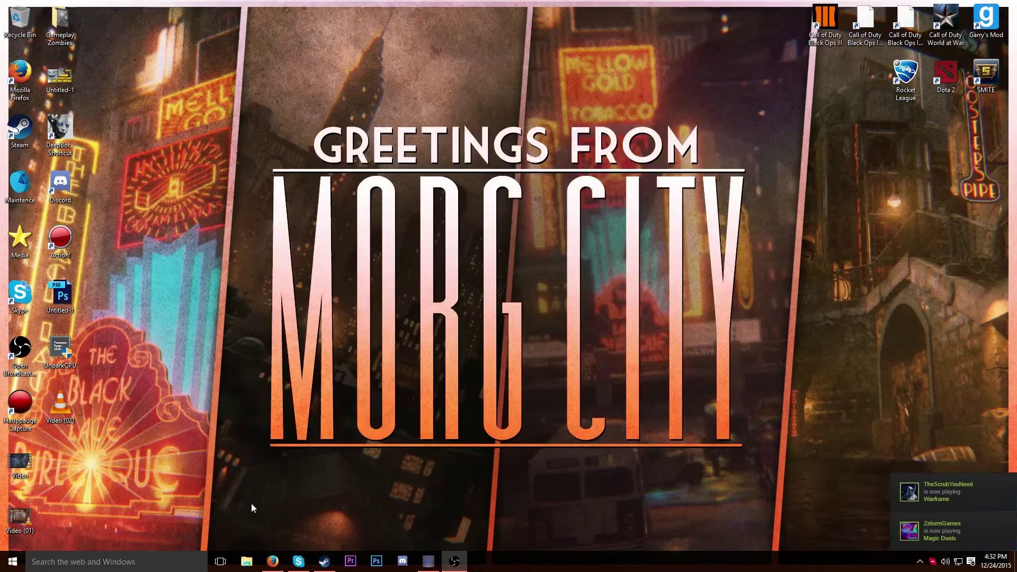
- Open the config file from the players folder of Call of Duty Black Ops III within Steam's common folder
click(247, 561)
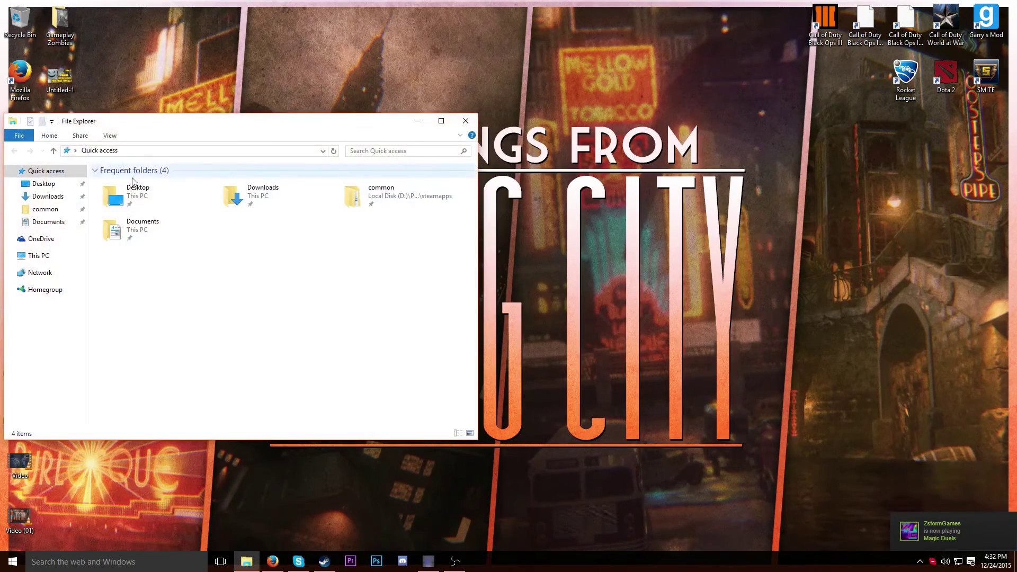
click(48, 206)
drag(204, 124, 447, 98)
double_click(281, 202)
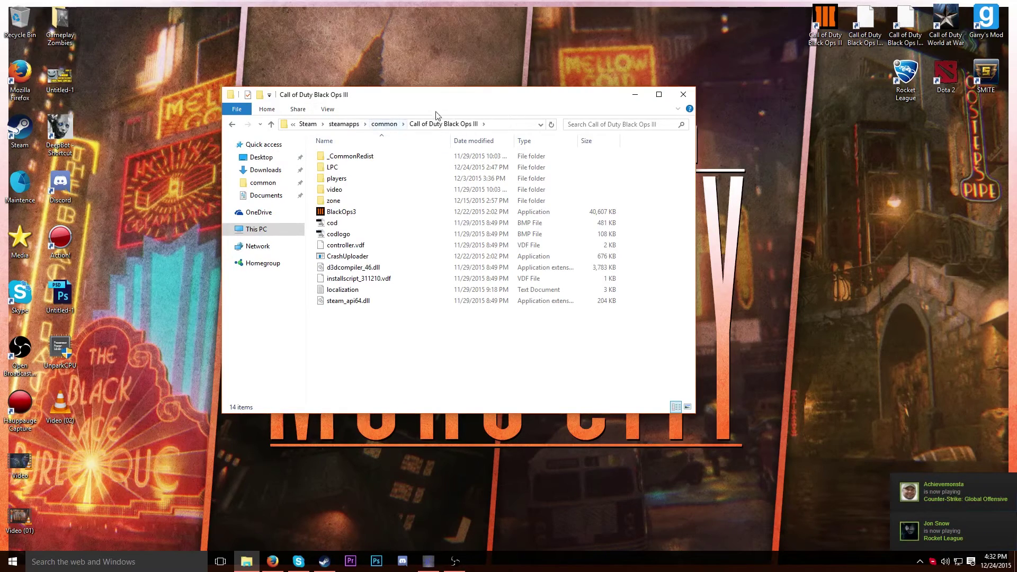
double_click(348, 181)
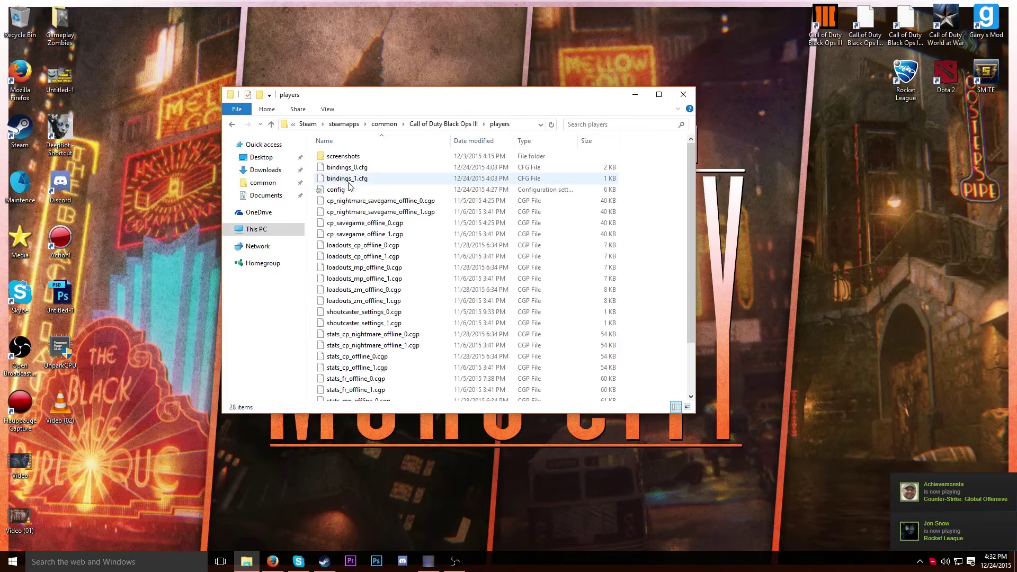
double_click(360, 192)
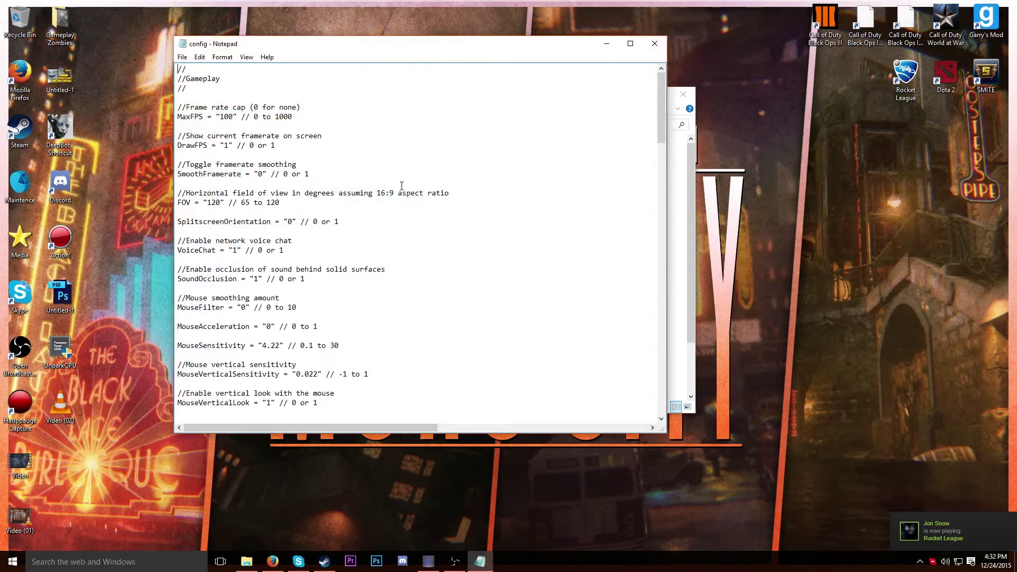
- Search the config file for "video" and bring the VideoMemory setting into view
key(ctrl+f)
text(video)
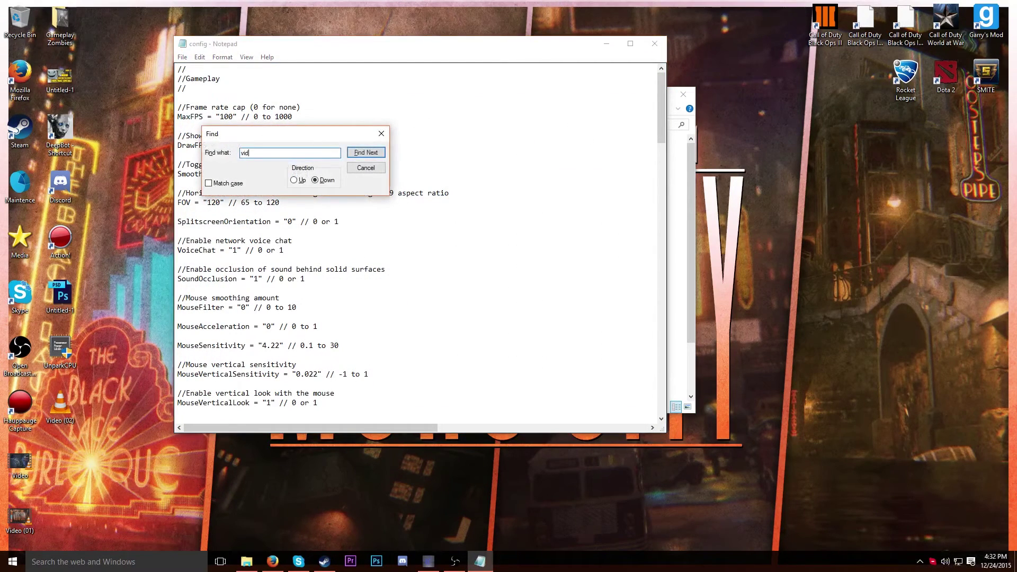
key(Return)
click(376, 168)
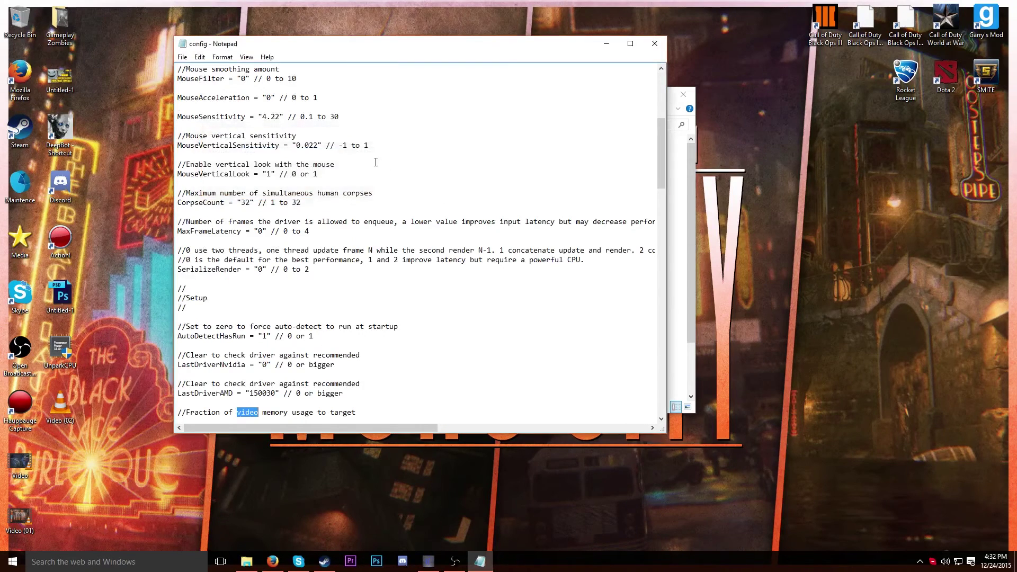
scroll(387, 280, down, 2)
scroll(387, 280, down, 1)
drag(413, 43, 522, 53)
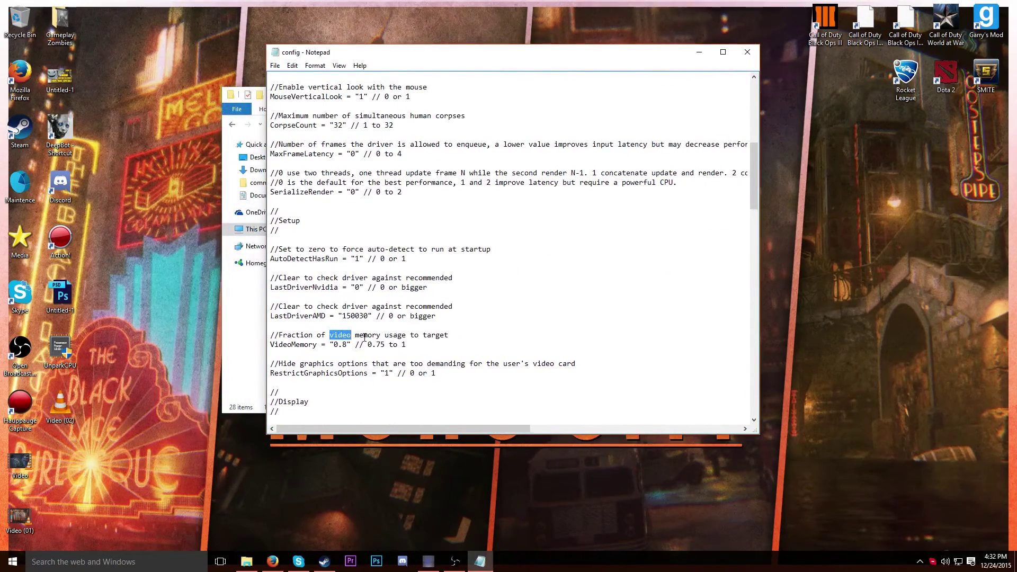
scroll(418, 333, down, 1)
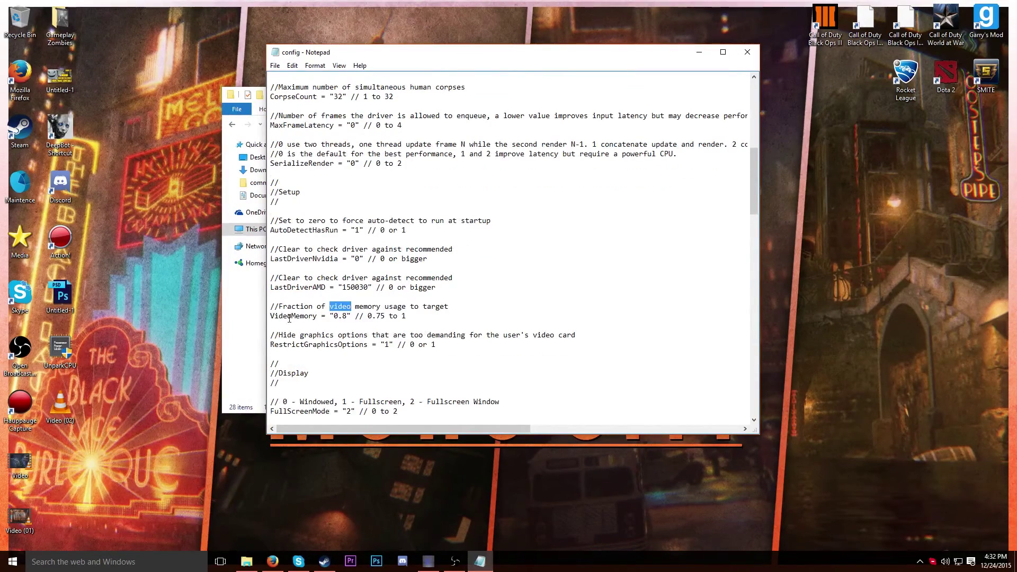
- Keep the VideoMemory value at 0.8, save the config file and close Notepad
click(349, 316)
drag(349, 316, 335, 316)
click(345, 316)
scroll(378, 301, down, 1)
scroll(378, 300, up, 1)
click(275, 65)
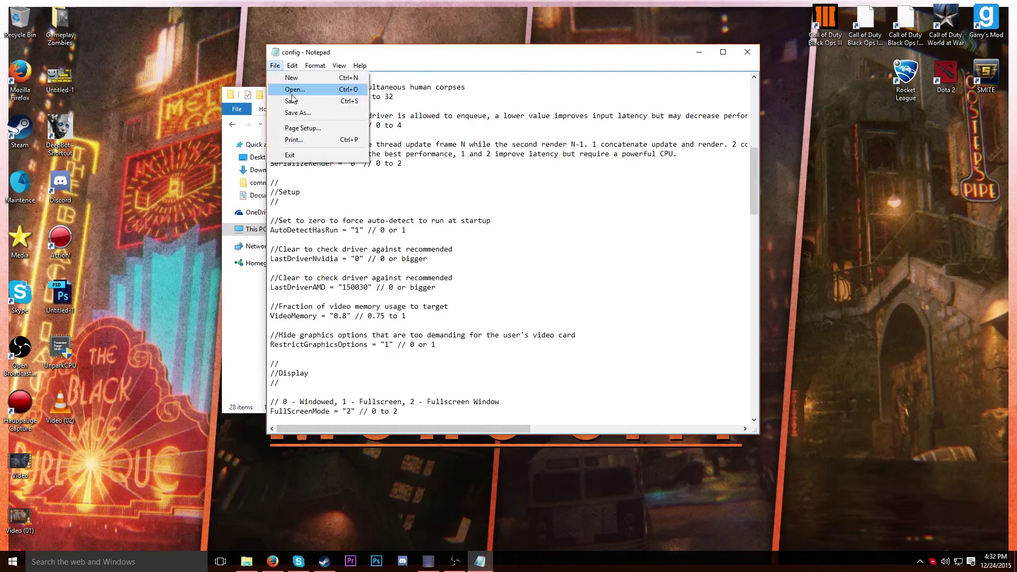
click(291, 100)
scroll(552, 101, down, 1)
scroll(553, 101, up, 1)
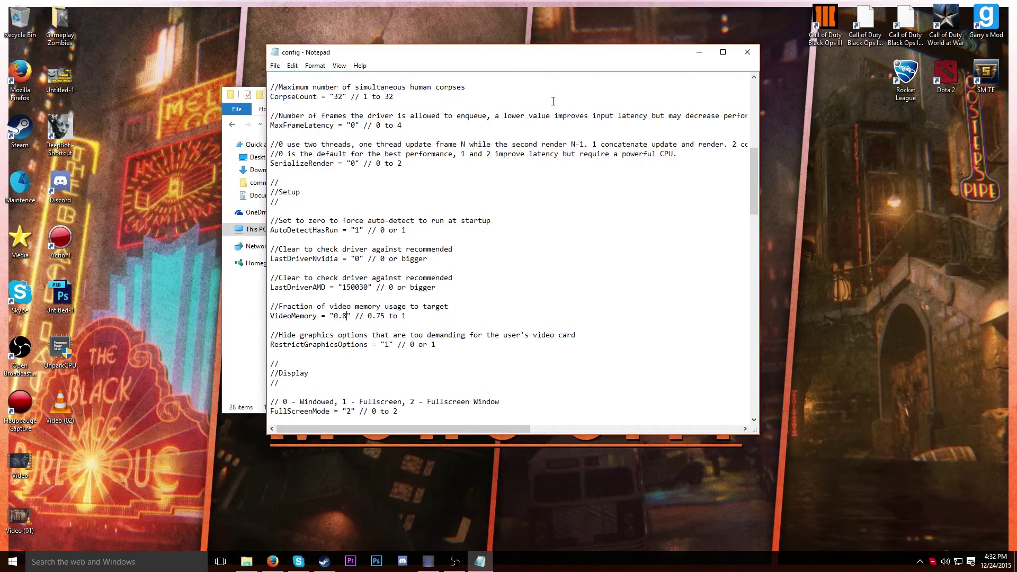
click(747, 51)
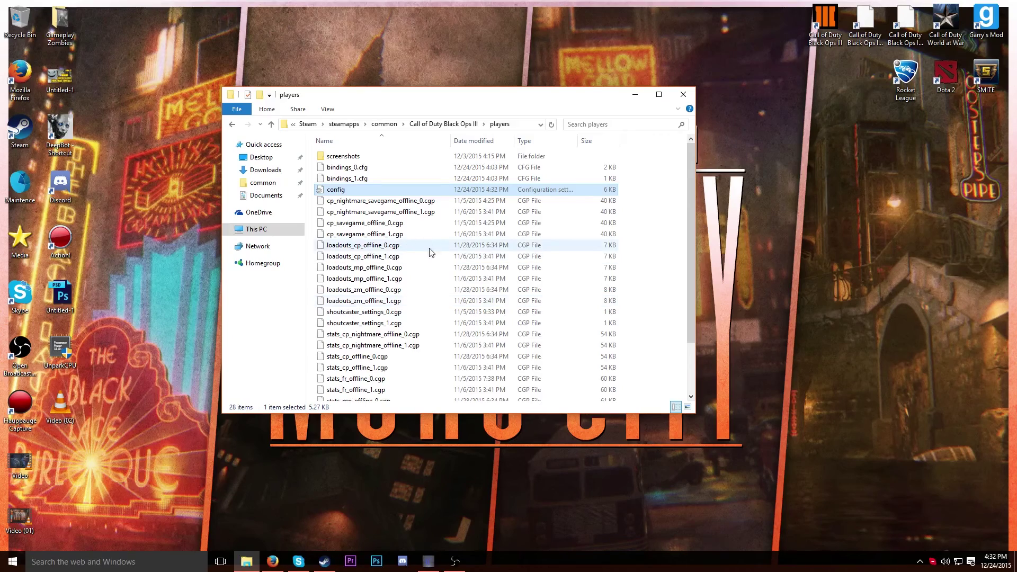
click(274, 352)
drag(404, 98, 416, 103)
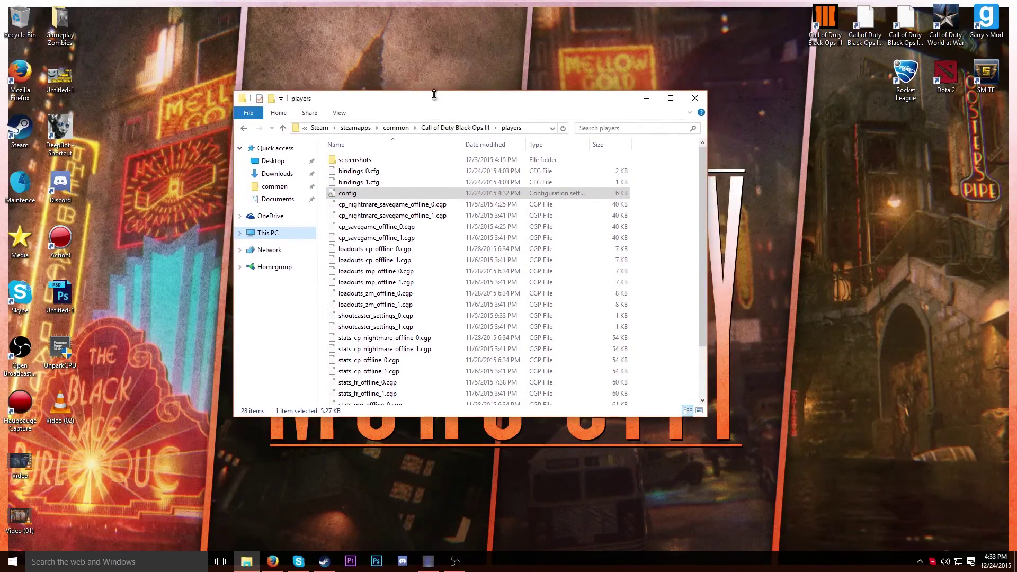